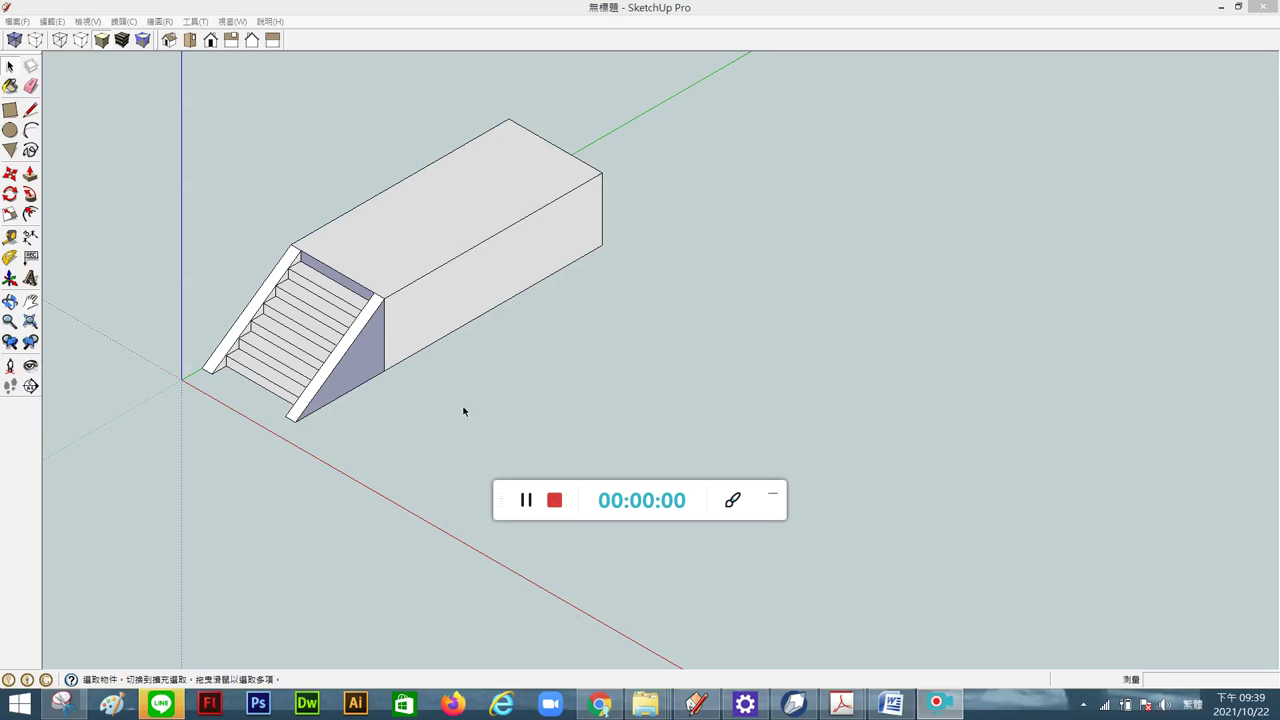
Copy the sloped entrance block with Move plus Ctrl, place it beside the original along the red axis, and deselect it
{"action": "left_click", "coordinate": [426, 336]}
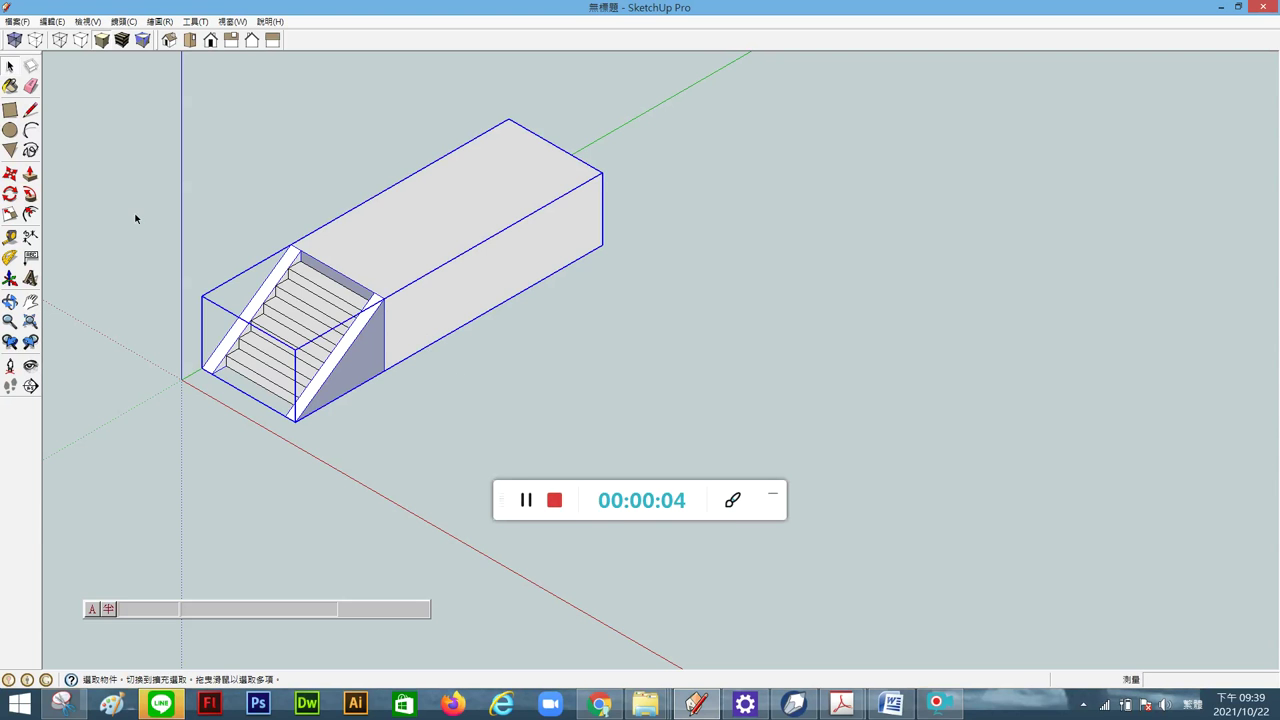
{"action": "left_click", "coordinate": [10, 173]}
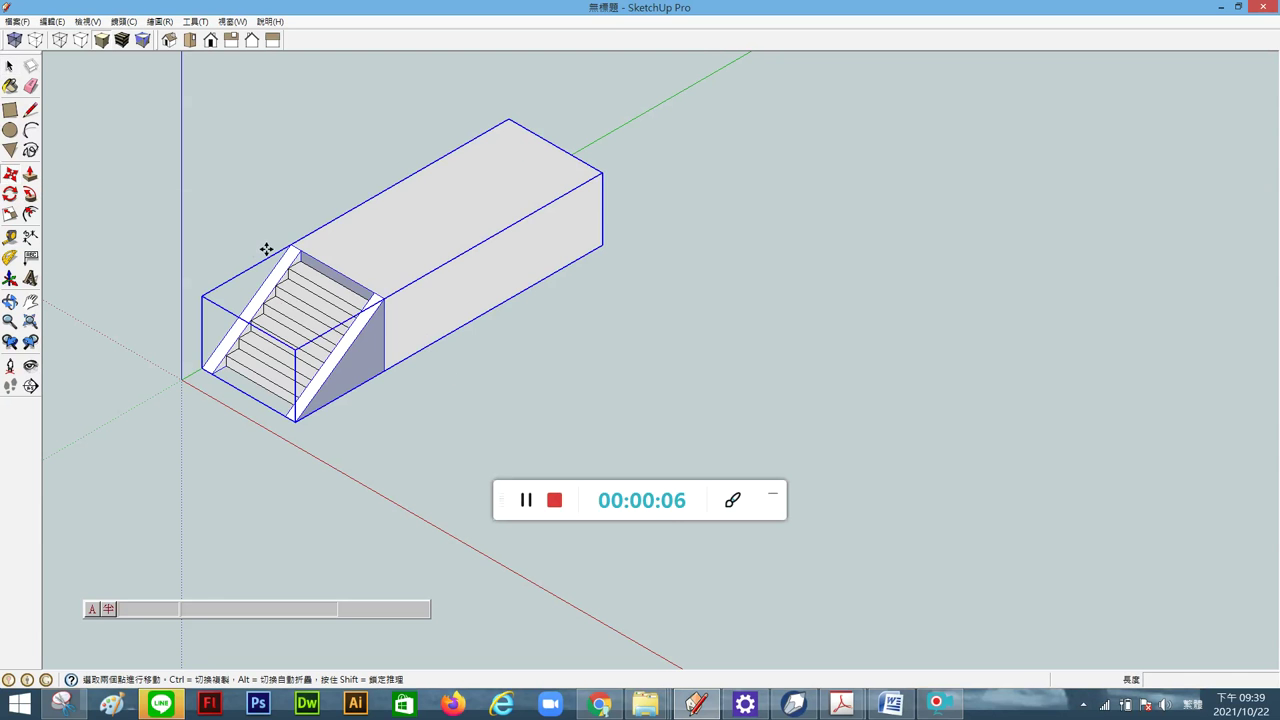
{"action": "left_click", "coordinate": [304, 255]}
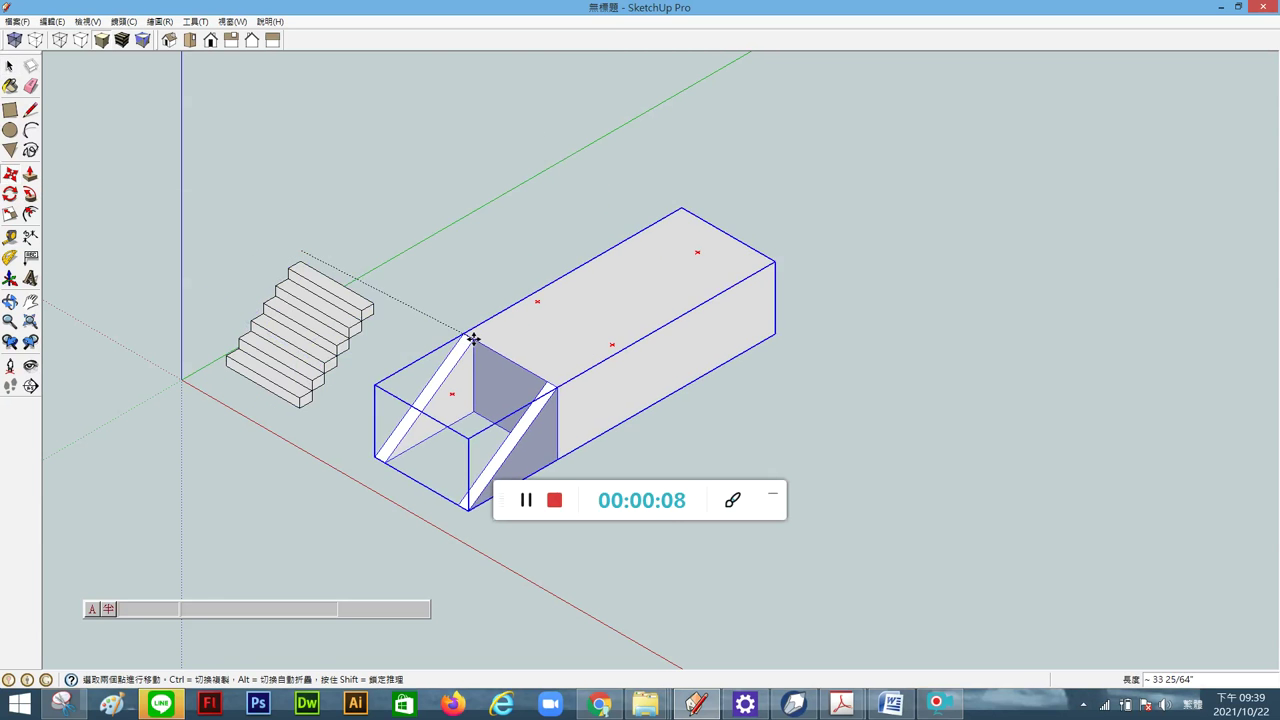
{"action": "key", "text": "ctrl"}
{"action": "left_click", "coordinate": [478, 344]}
{"action": "scroll", "coordinate": [586, 449], "scroll_direction": "up", "scroll_amount": 1}
{"action": "scroll", "coordinate": [511, 306], "scroll_direction": "down", "scroll_amount": 2}
{"action": "scroll", "coordinate": [508, 339], "scroll_direction": "down", "scroll_amount": 1}
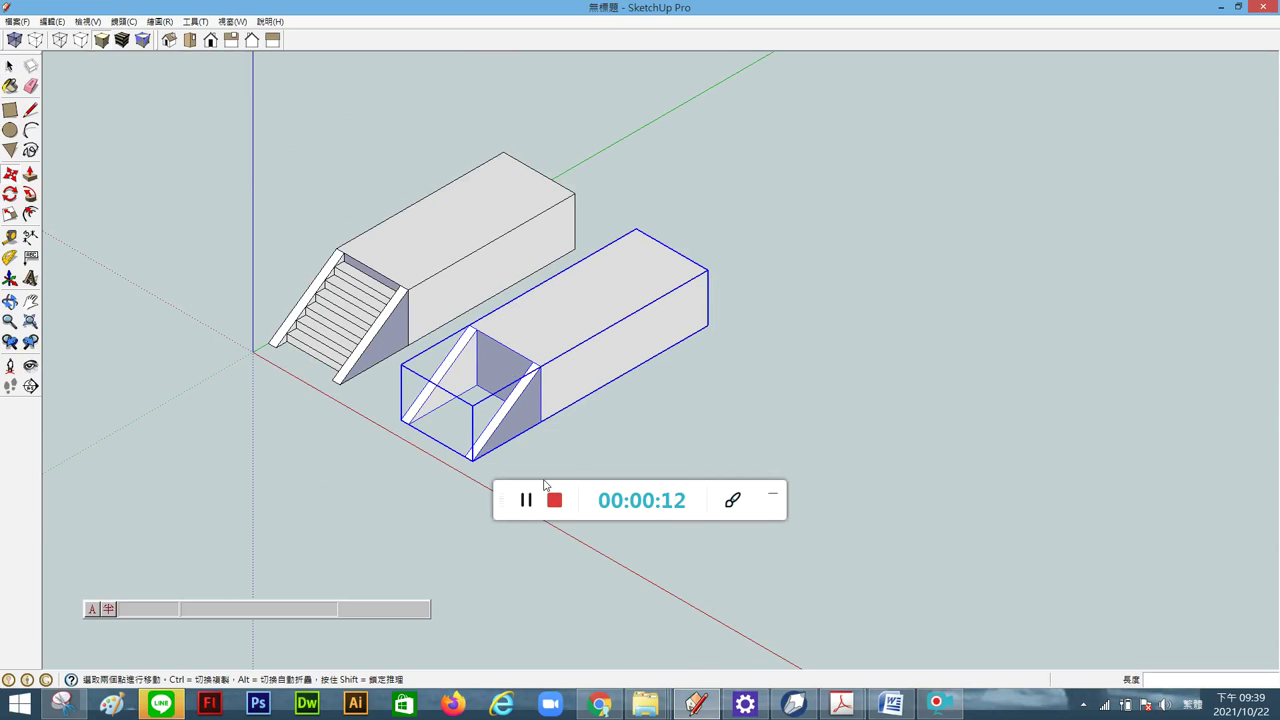
{"action": "scroll", "coordinate": [547, 485], "scroll_direction": "up", "scroll_amount": 3}
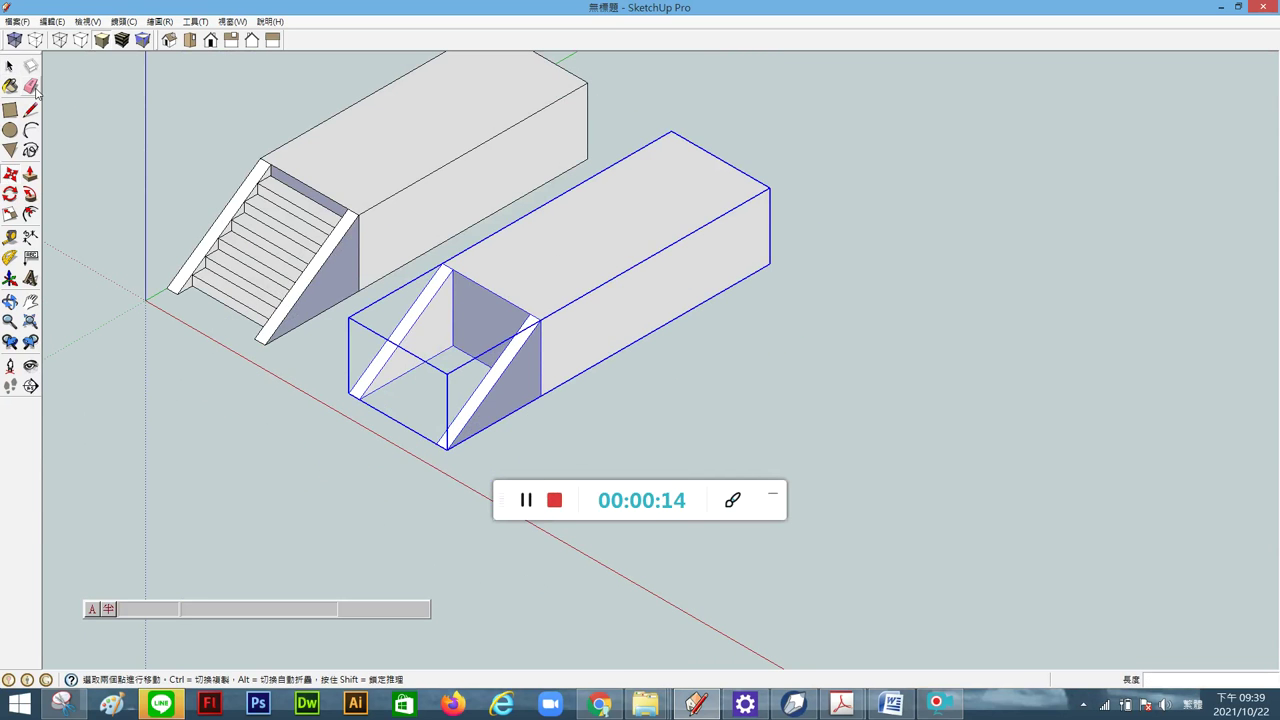
{"action": "left_click", "coordinate": [10, 66]}
{"action": "left_click", "coordinate": [109, 136]}
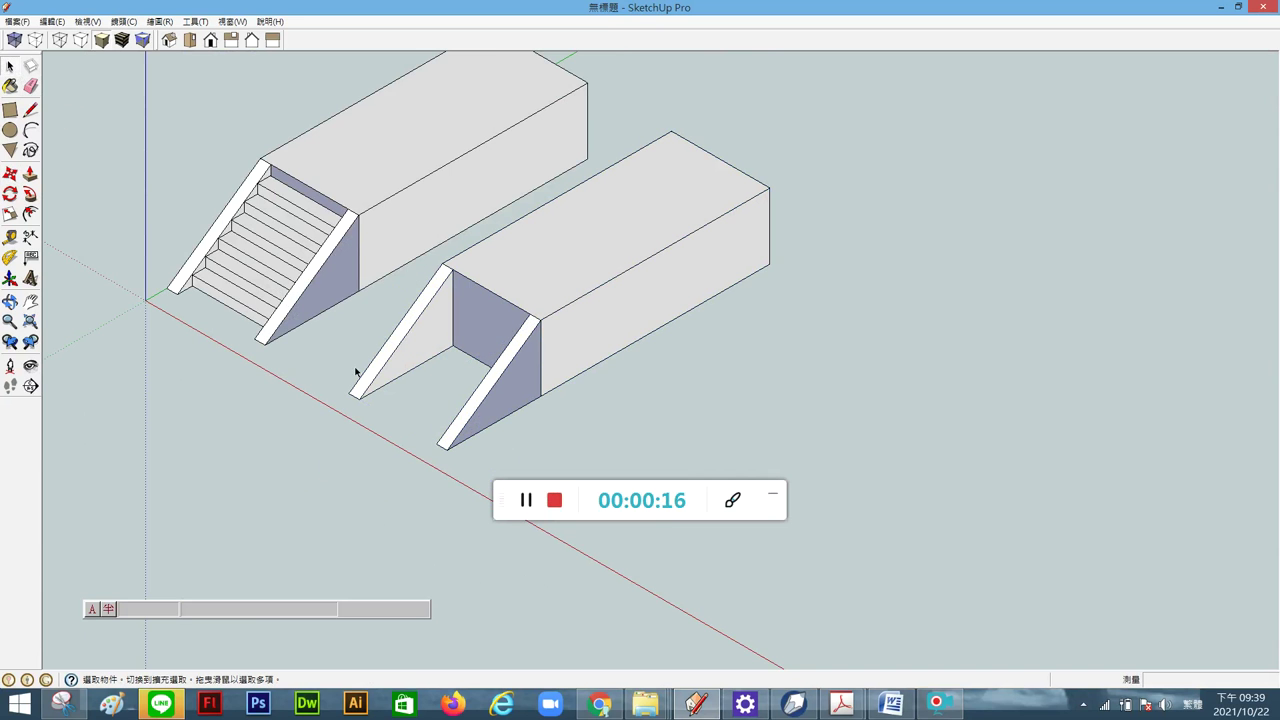
{"action": "scroll", "coordinate": [444, 432], "scroll_direction": "up", "scroll_amount": 1}
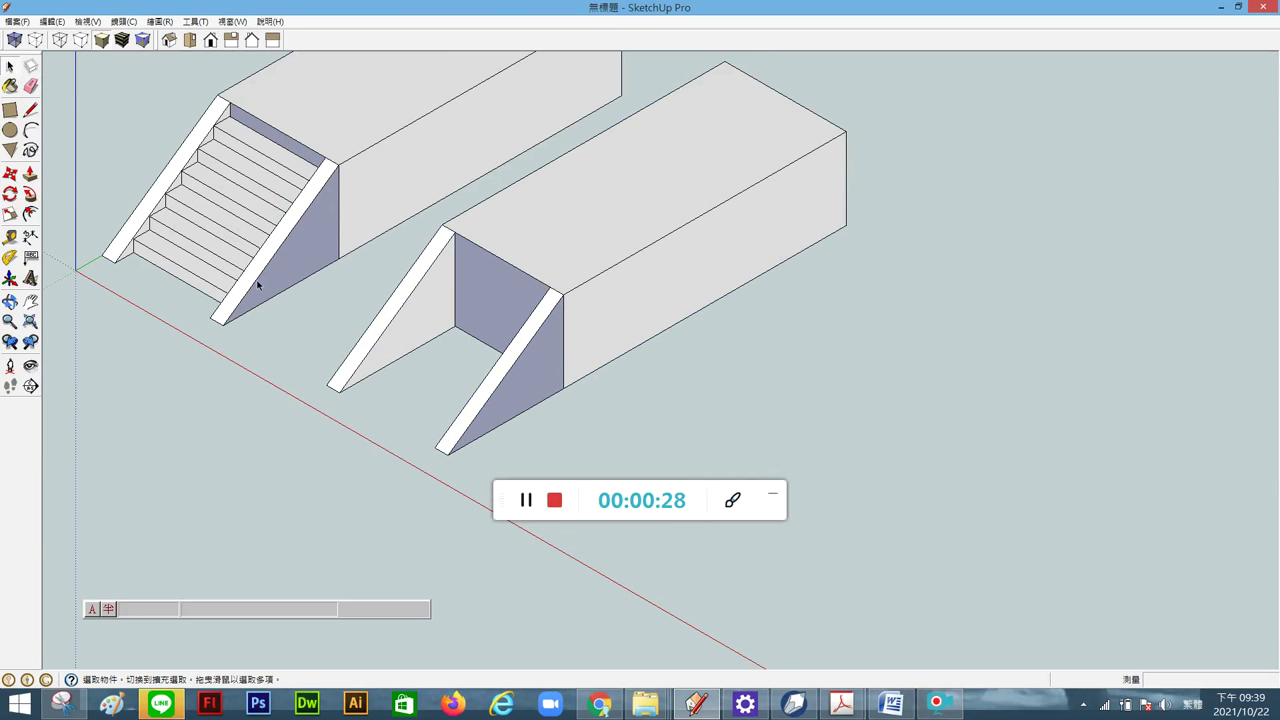
Draw a rectangular step profile on the inner side wall of the copied entrance
{"action": "left_click", "coordinate": [449, 313]}
{"action": "left_click", "coordinate": [10, 110]}
{"action": "scroll", "coordinate": [500, 368], "scroll_direction": "up", "scroll_amount": 2}
{"action": "scroll", "coordinate": [486, 390], "scroll_direction": "up", "scroll_amount": 1}
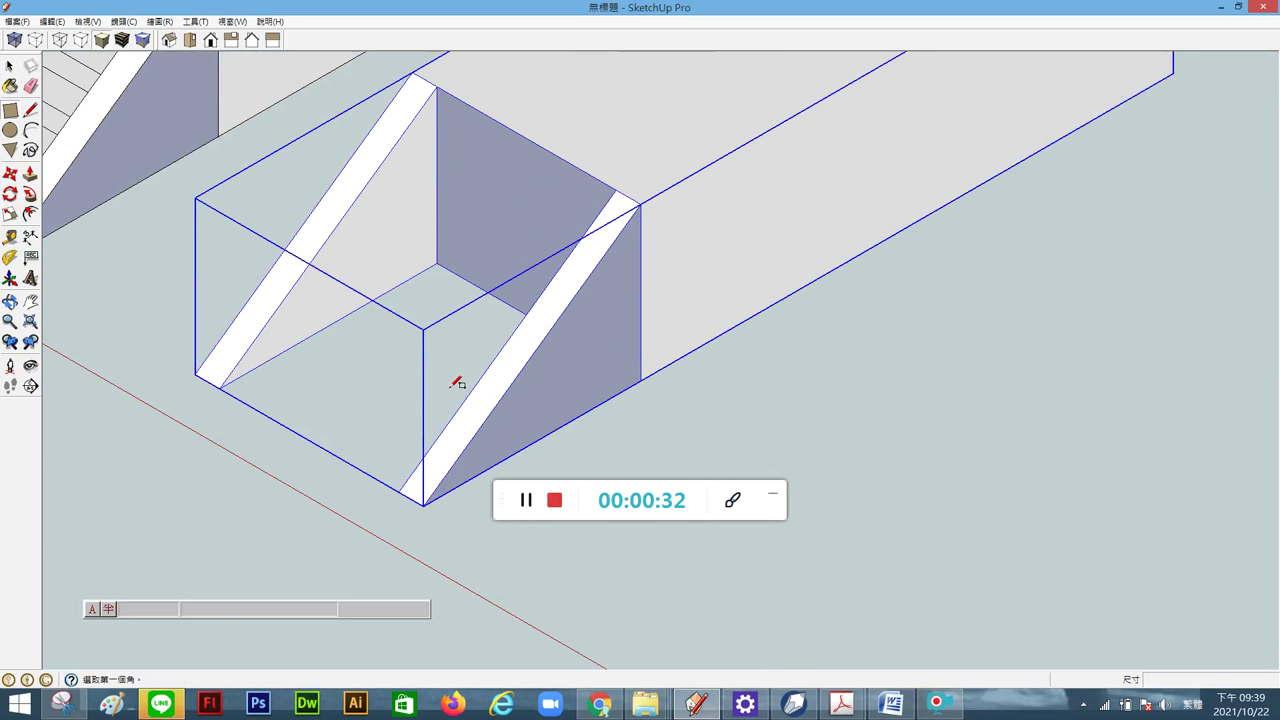
{"action": "left_click", "coordinate": [278, 327]}
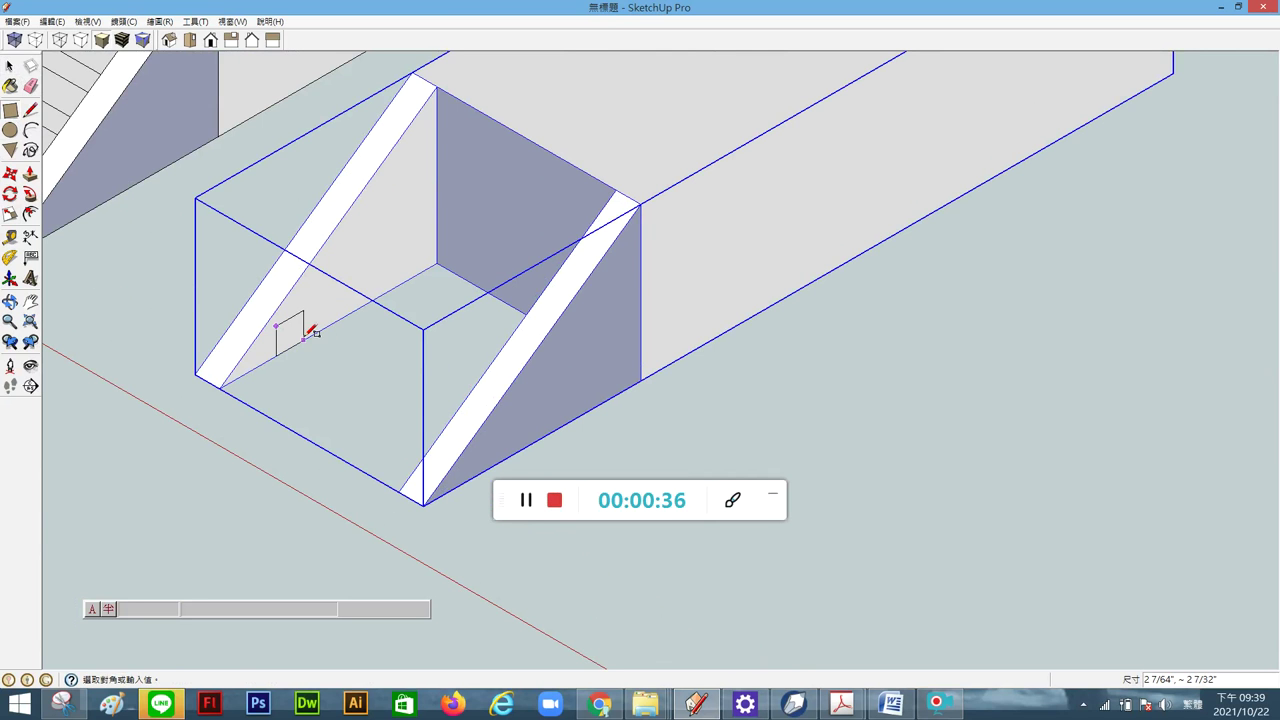
{"action": "left_click", "coordinate": [312, 332]}
Push/Pull the step profile across the opening until it reaches the far wall
{"action": "key", "text": "p"}
{"action": "left_click", "coordinate": [291, 337]}
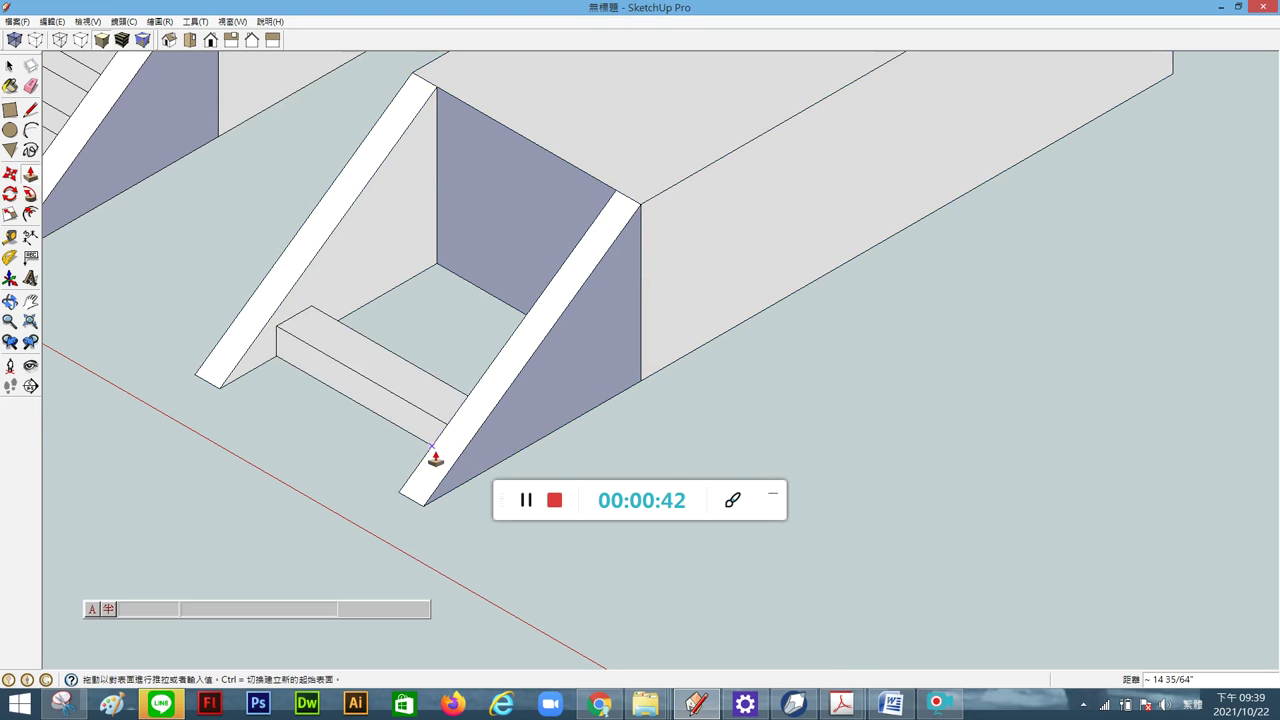
{"action": "middle_click_drag", "start_coordinate": [434, 466], "coordinate": [860, 385]}
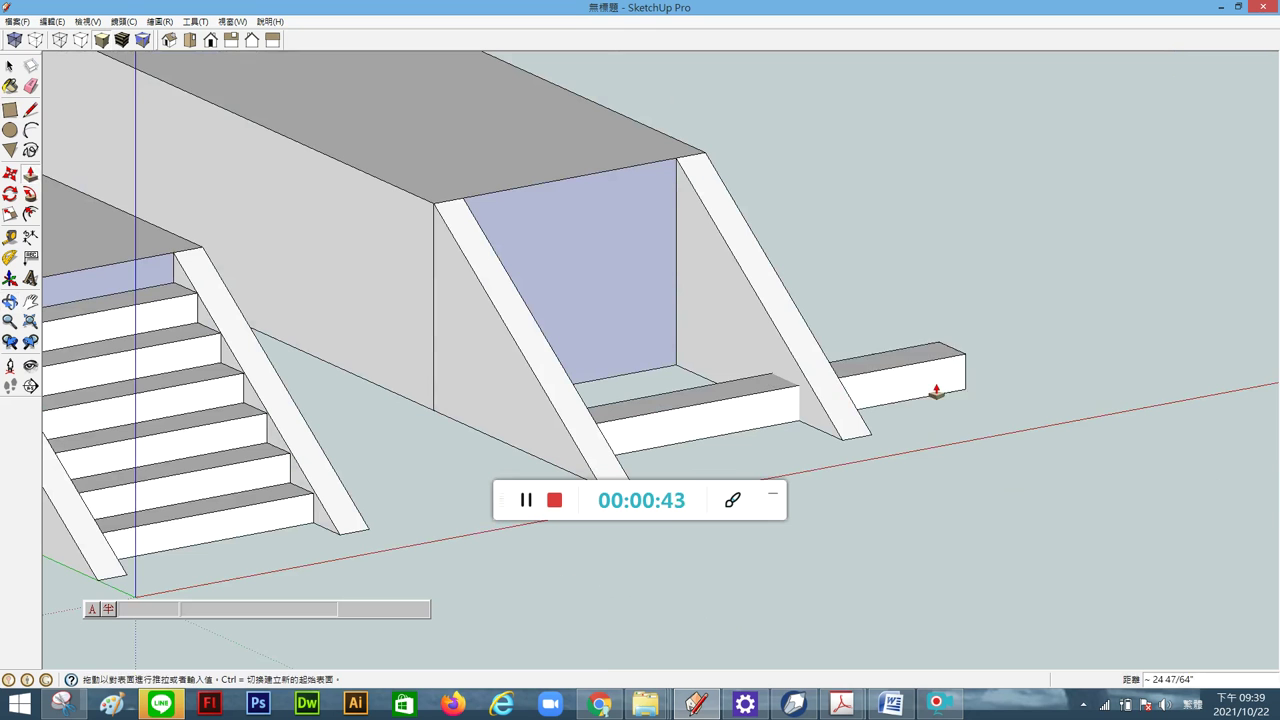
{"action": "left_click", "coordinate": [774, 426]}
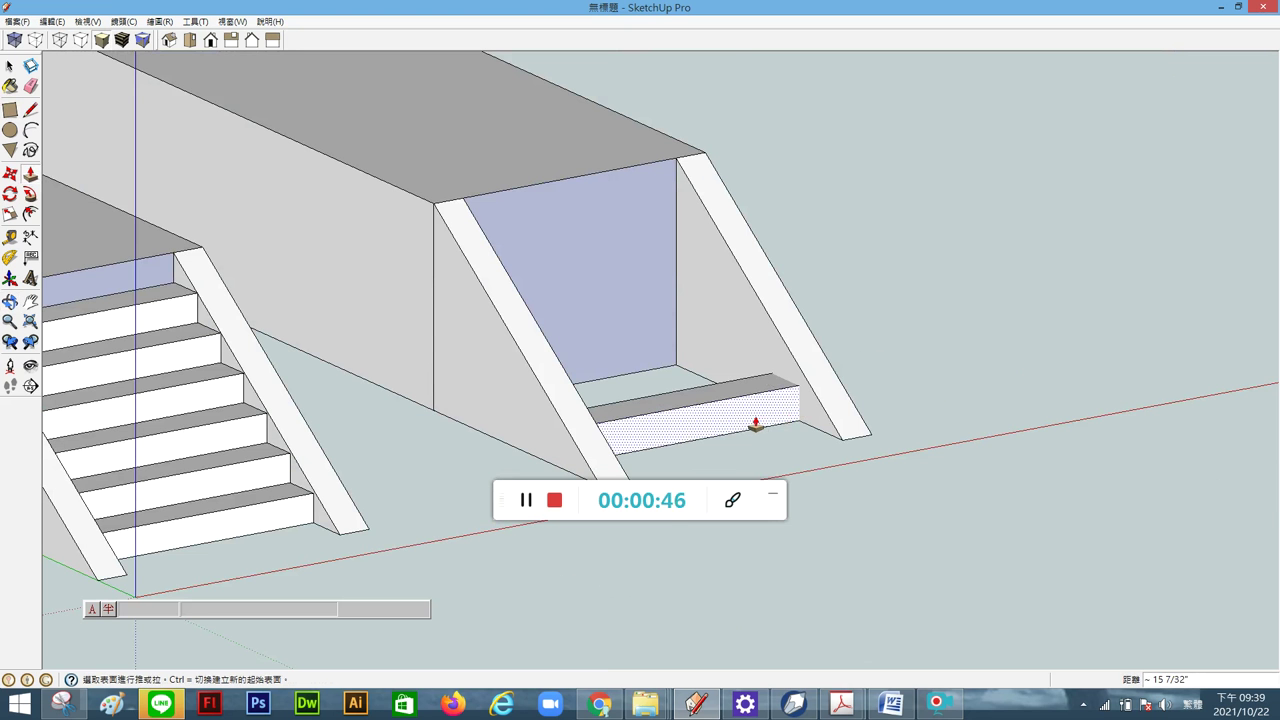
{"action": "mouse_move", "coordinate": [755, 422]}
{"action": "middle_mouse_down"}
{"action": "mouse_move", "coordinate": [469, 440]}
{"action": "mouse_move", "coordinate": [597, 437]}
{"action": "middle_mouse_up"}
{"action": "left_click", "coordinate": [681, 423]}
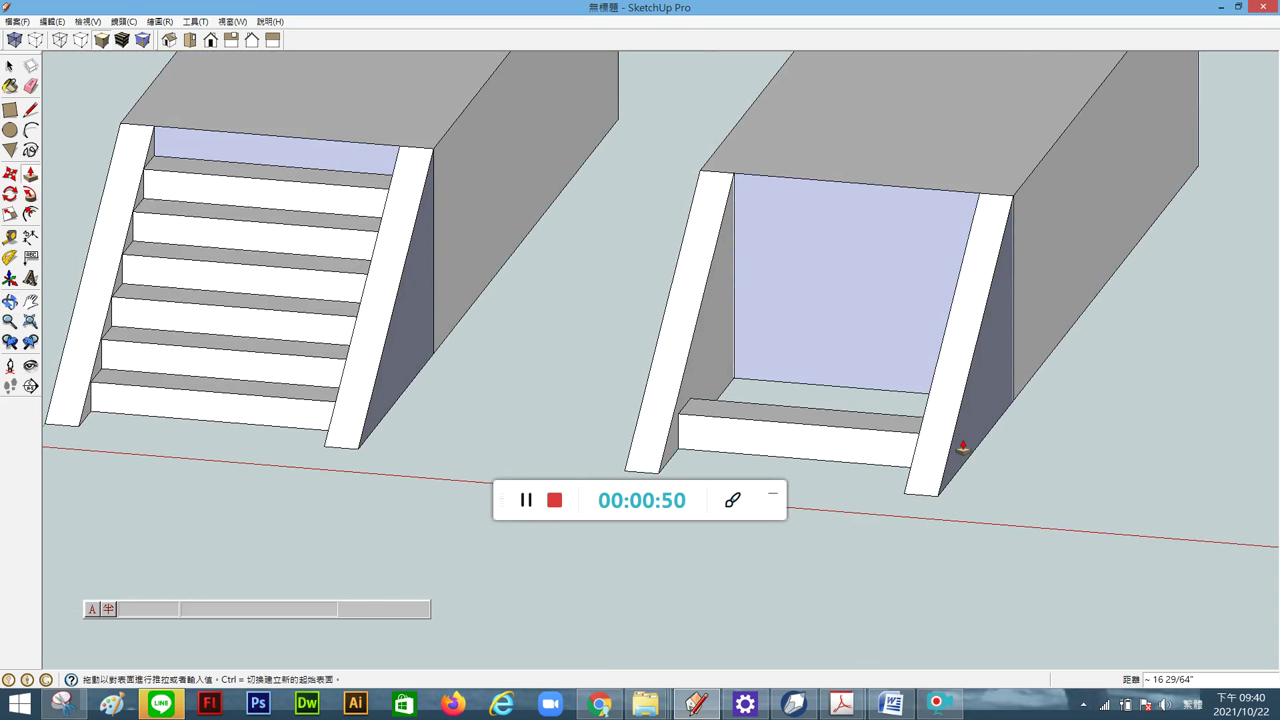
{"action": "mouse_move", "coordinate": [946, 447]}
{"action": "middle_mouse_down"}
{"action": "mouse_move", "coordinate": [1143, 437]}
{"action": "mouse_move", "coordinate": [1080, 443]}
{"action": "middle_mouse_up"}
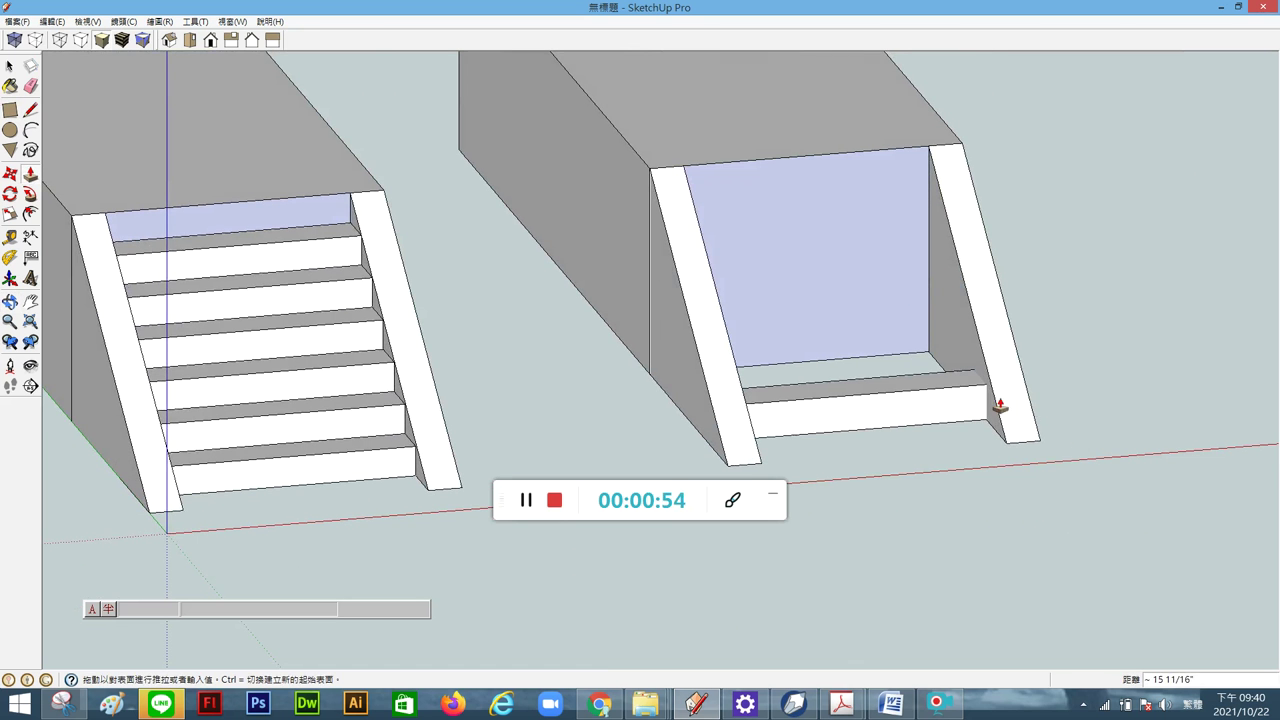
{"action": "left_click", "coordinate": [990, 435]}
{"action": "mouse_move", "coordinate": [991, 443]}
{"action": "middle_mouse_down"}
{"action": "mouse_move", "coordinate": [931, 477]}
{"action": "mouse_move", "coordinate": [737, 500]}
{"action": "mouse_move", "coordinate": [648, 480]}
{"action": "middle_mouse_up"}
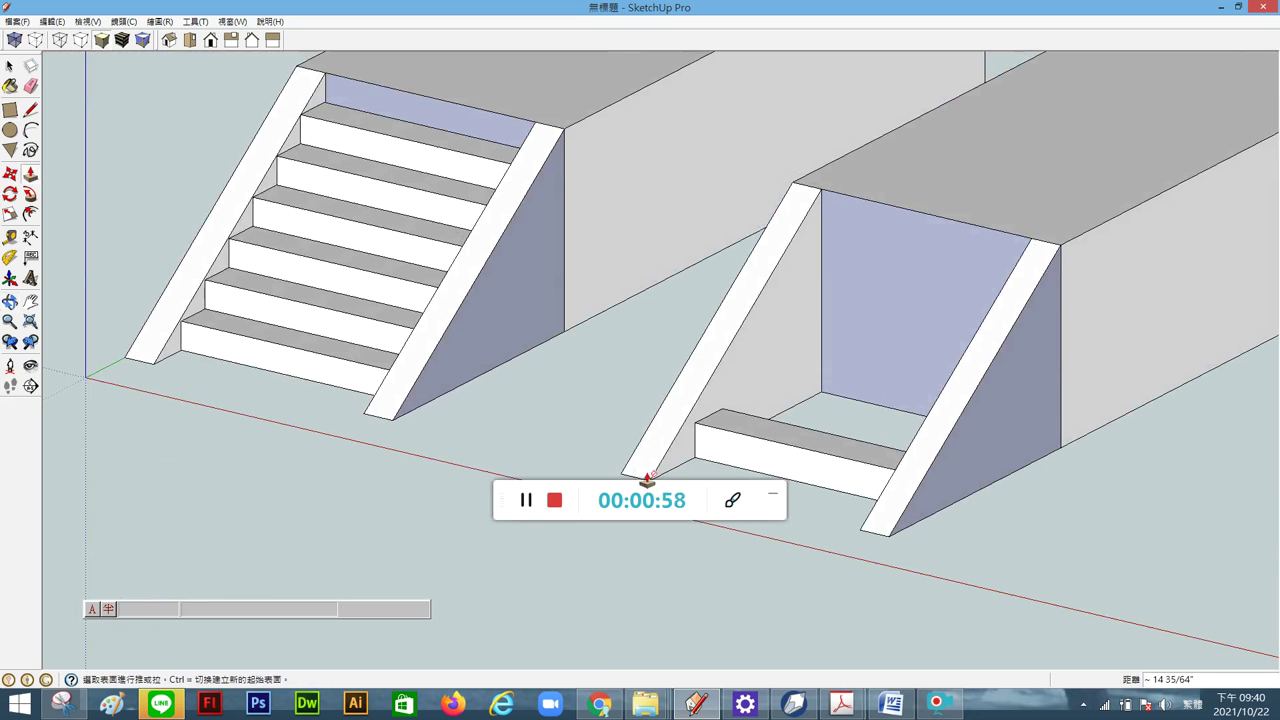
{"action": "left_click", "coordinate": [10, 65]}
{"action": "scroll", "coordinate": [437, 150], "scroll_direction": "down", "scroll_amount": 3}
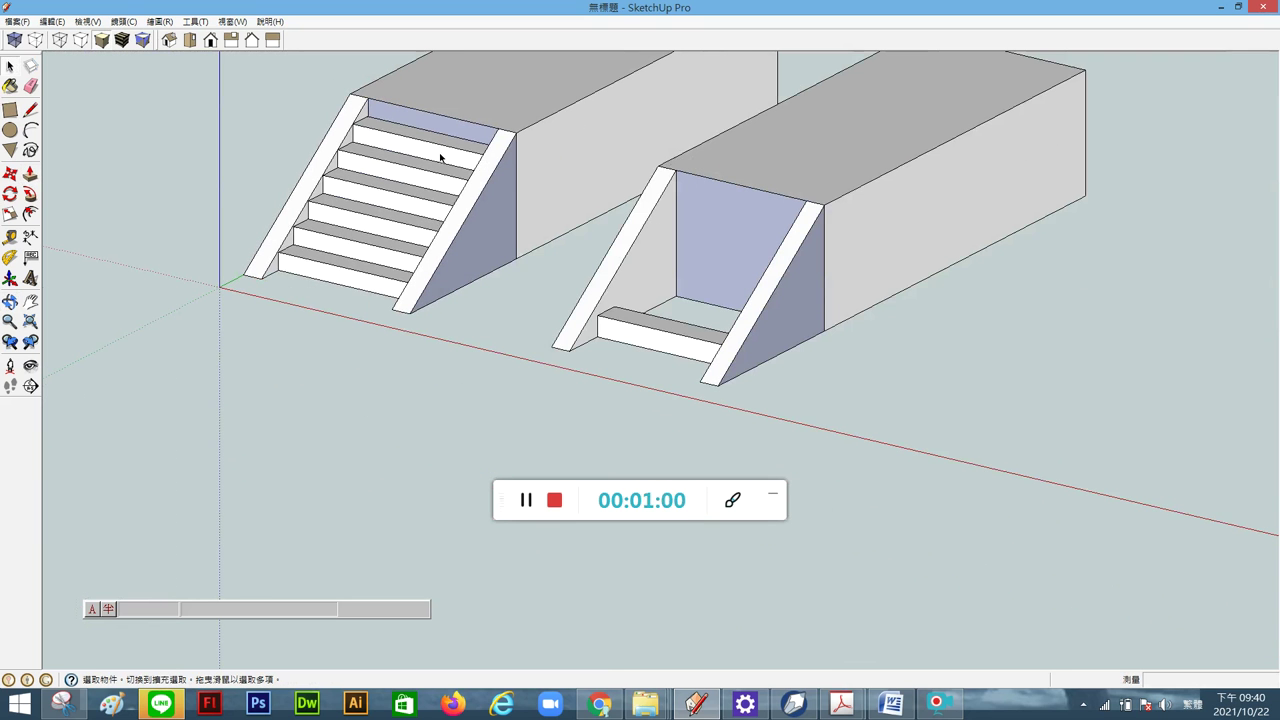
Select the whole bottom step and make it a component under the default name 元件#6
{"action": "triple_click", "coordinate": [643, 338]}
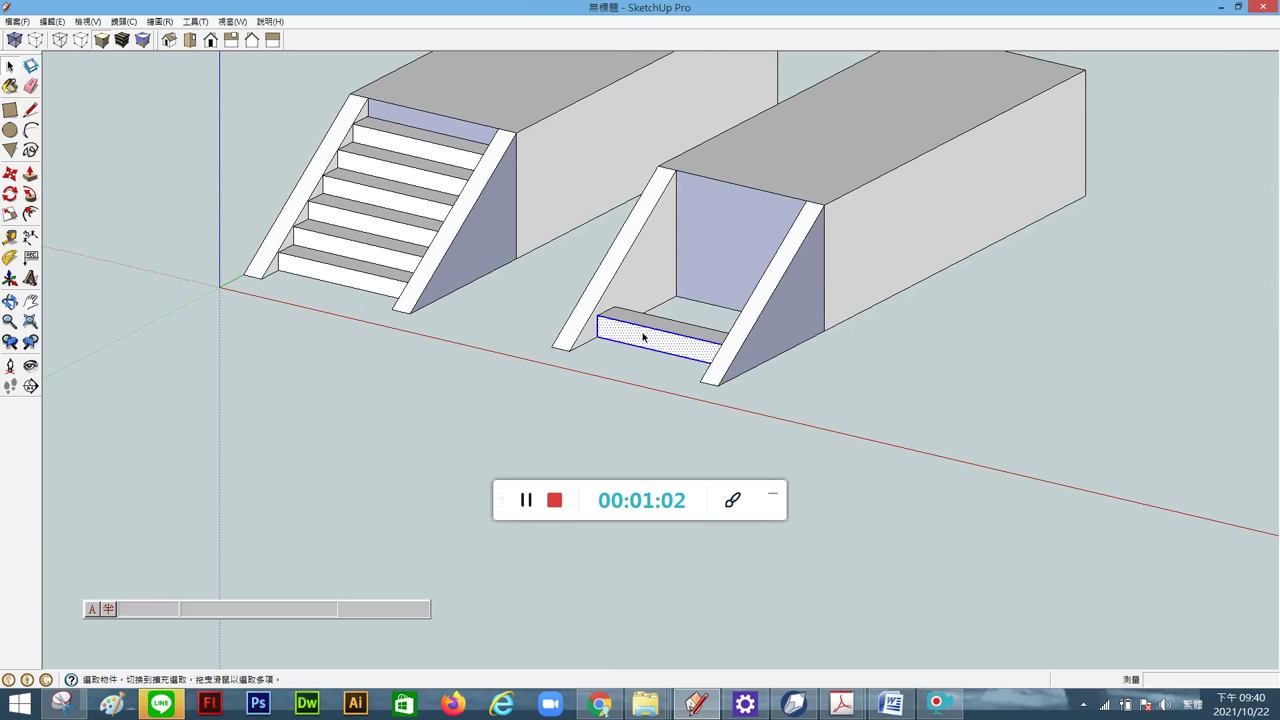
{"action": "right_click", "coordinate": [645, 340]}
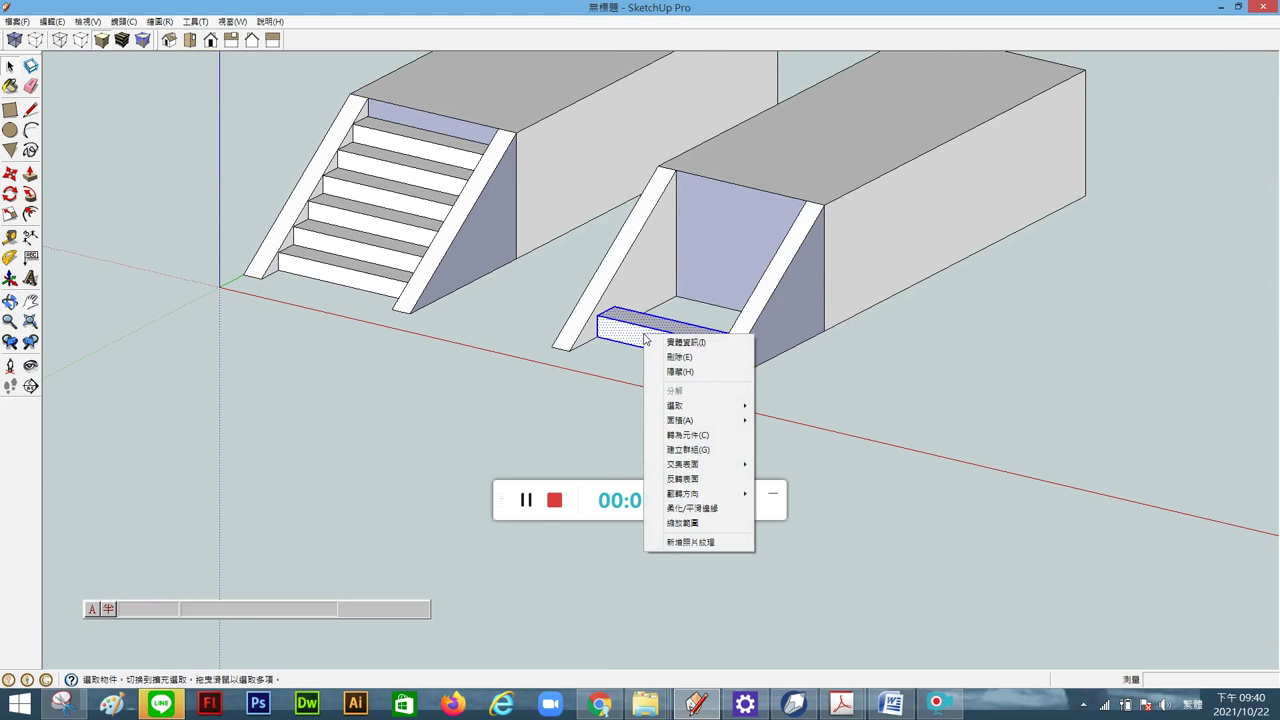
{"action": "left_click", "coordinate": [675, 436]}
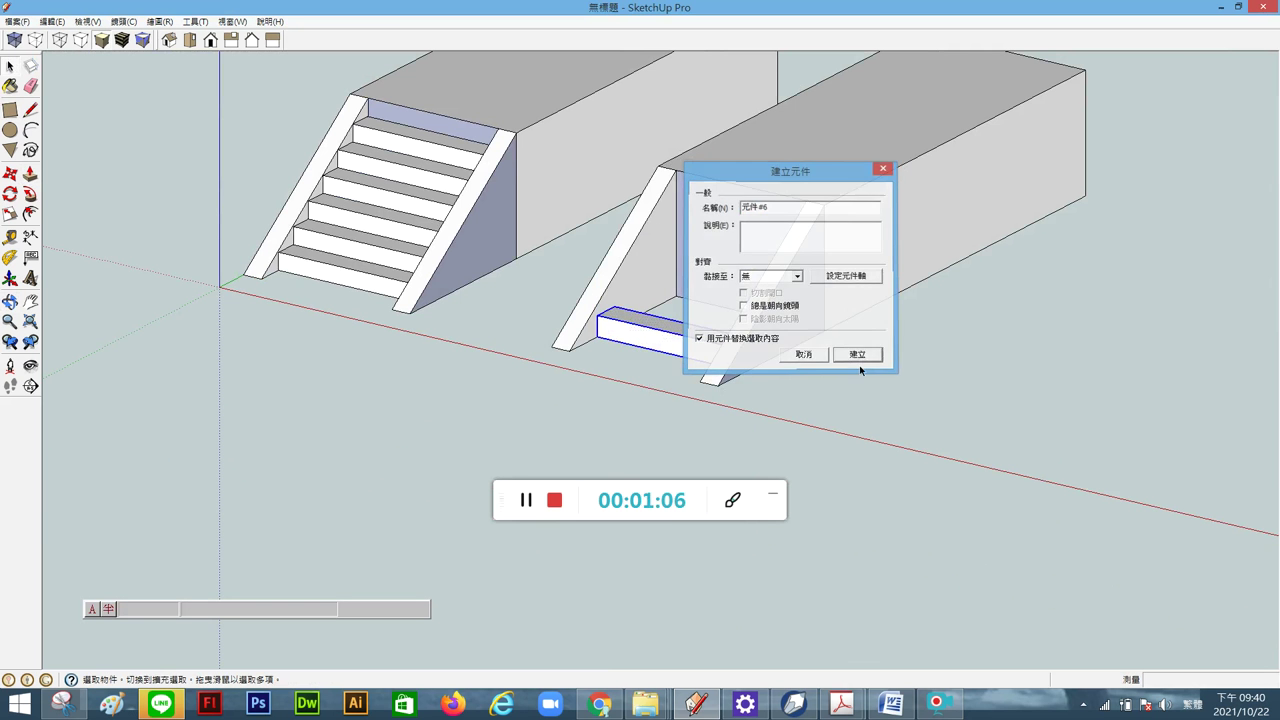
{"action": "left_click", "coordinate": [857, 354]}
{"action": "scroll", "coordinate": [819, 381], "scroll_direction": "up", "scroll_amount": 3}
{"action": "mouse_move", "coordinate": [791, 389]}
{"action": "middle_mouse_down"}
{"action": "mouse_move", "coordinate": [683, 434]}
{"action": "mouse_move", "coordinate": [701, 419]}
{"action": "middle_mouse_up"}
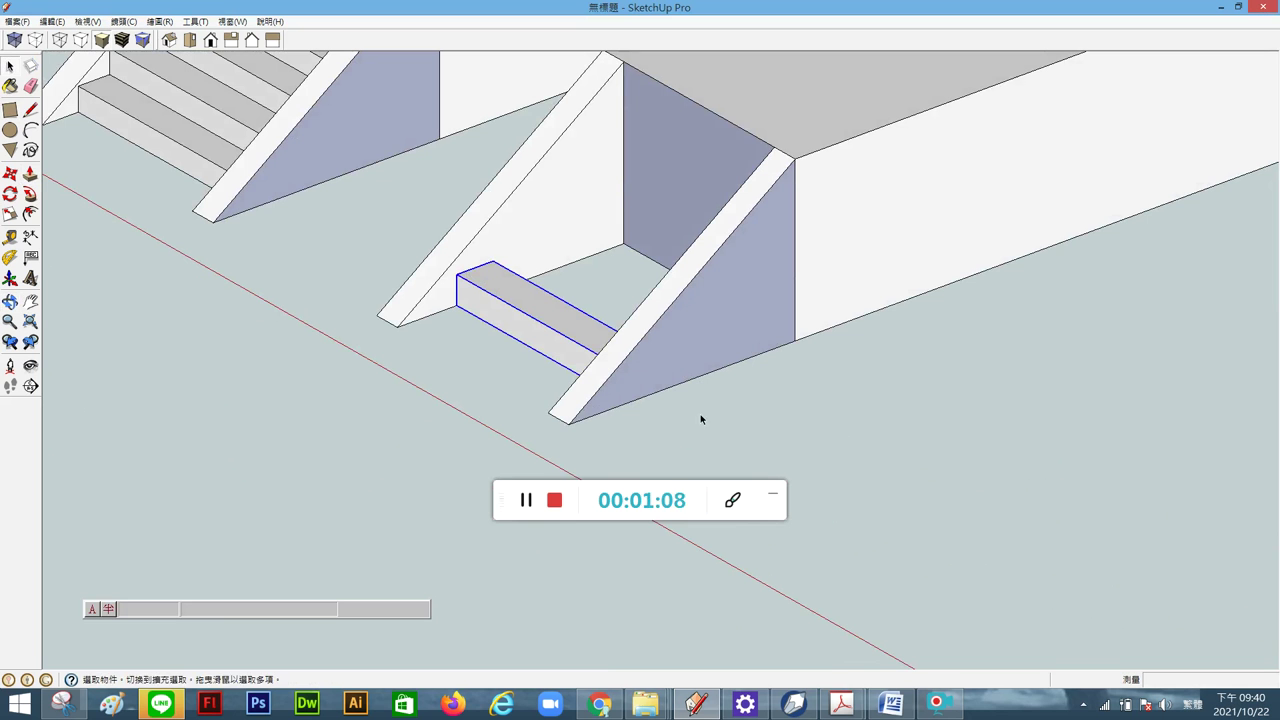
Copy the step one riser up and back, array it as 7 copies, then select the top step
{"action": "left_click", "coordinate": [12, 173]}
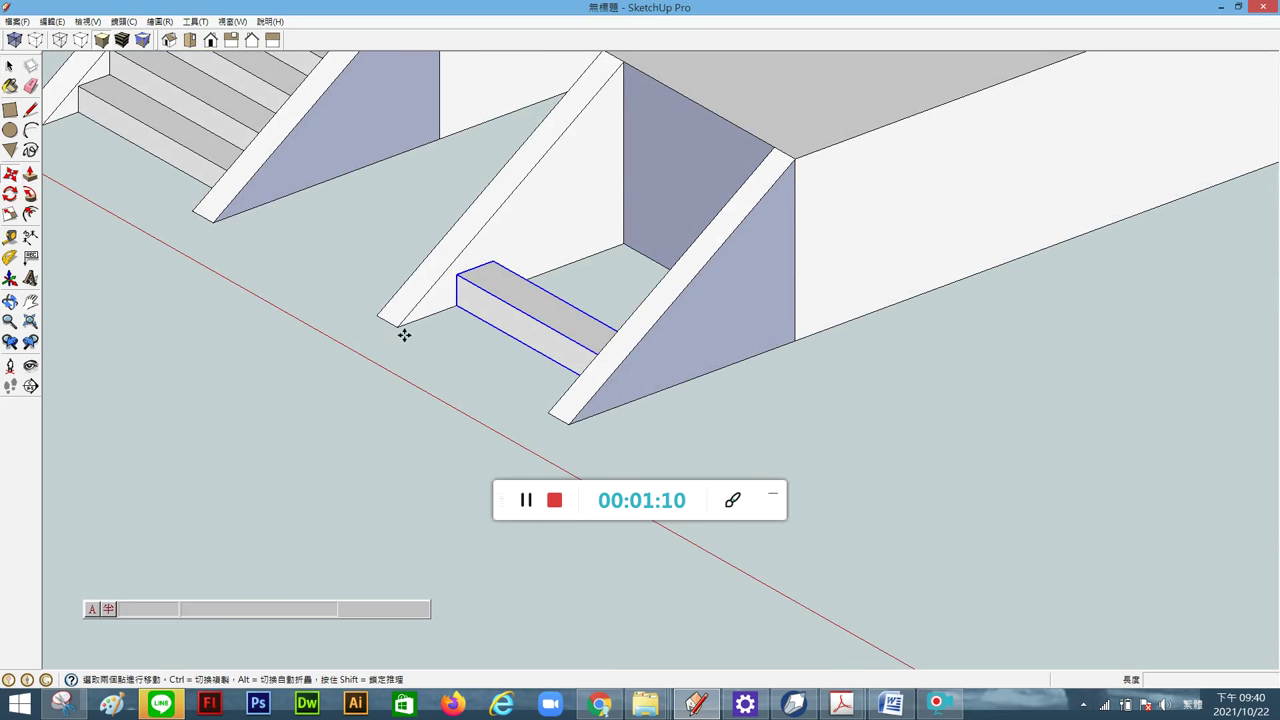
{"action": "left_click", "coordinate": [456, 307]}
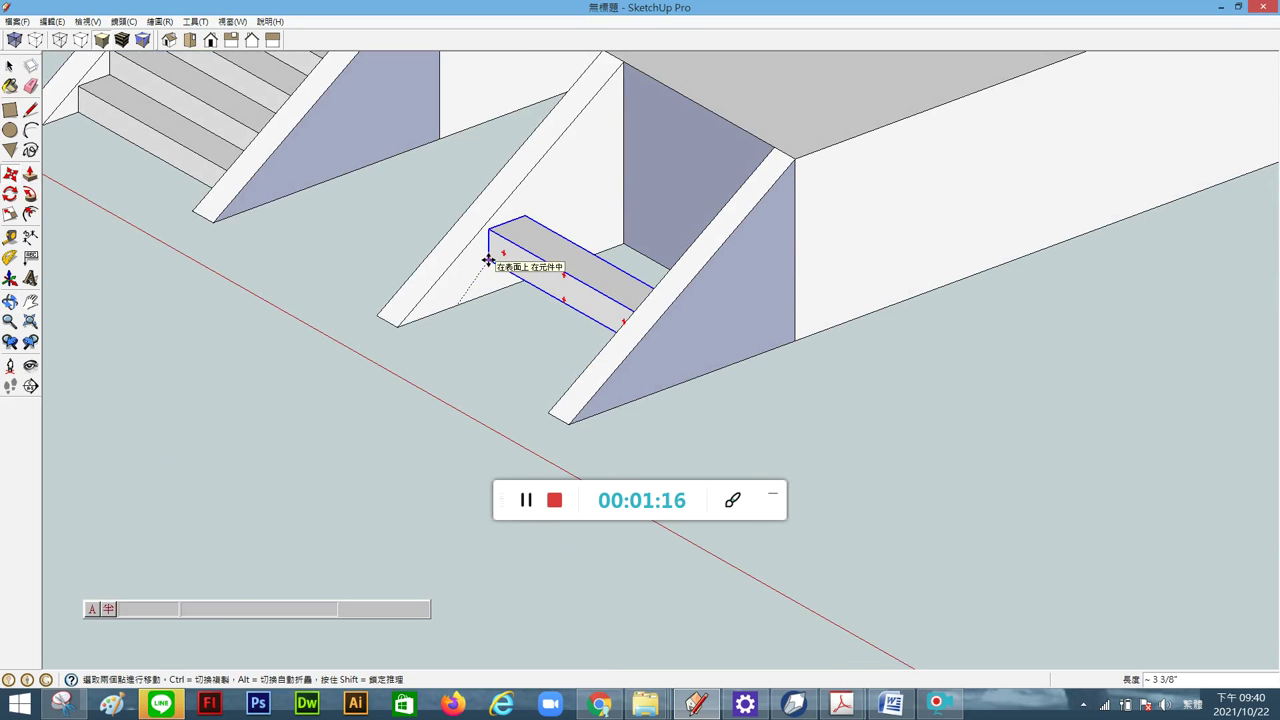
{"action": "key", "text": "ctrl"}
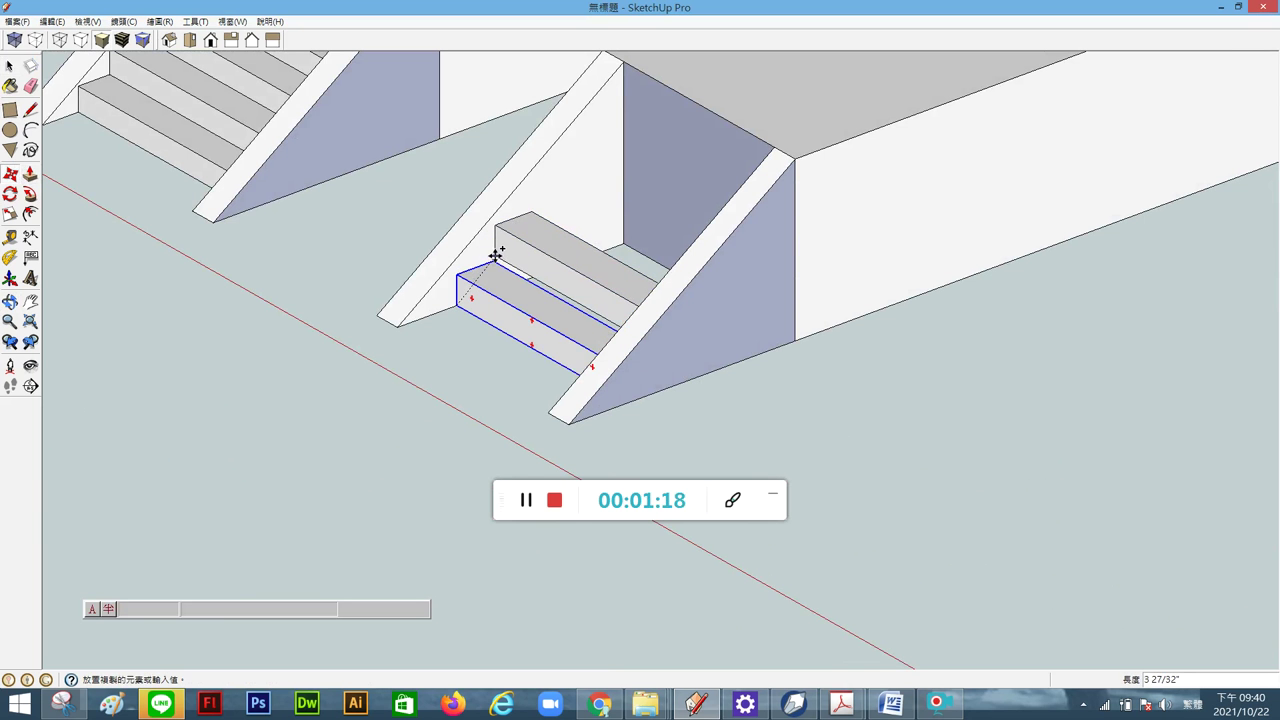
{"action": "left_click", "coordinate": [495, 261]}
{"action": "type", "text": "*7"}
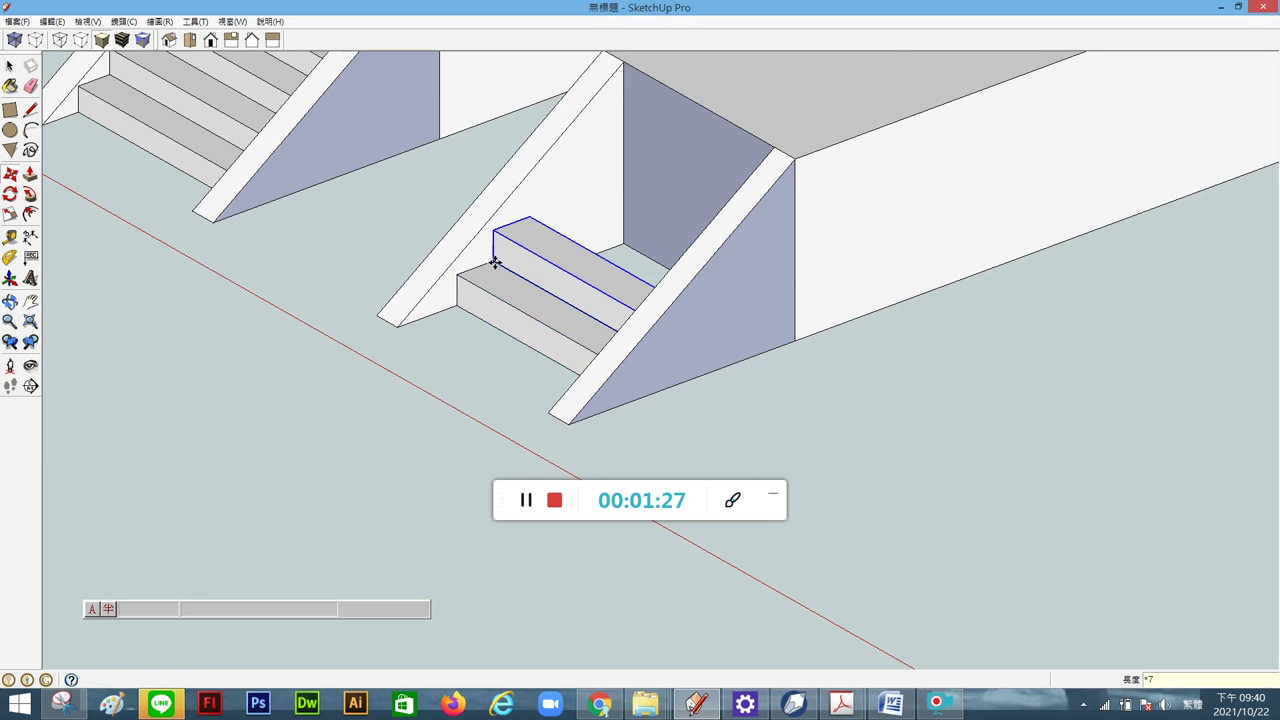
{"action": "key", "text": "Return"}
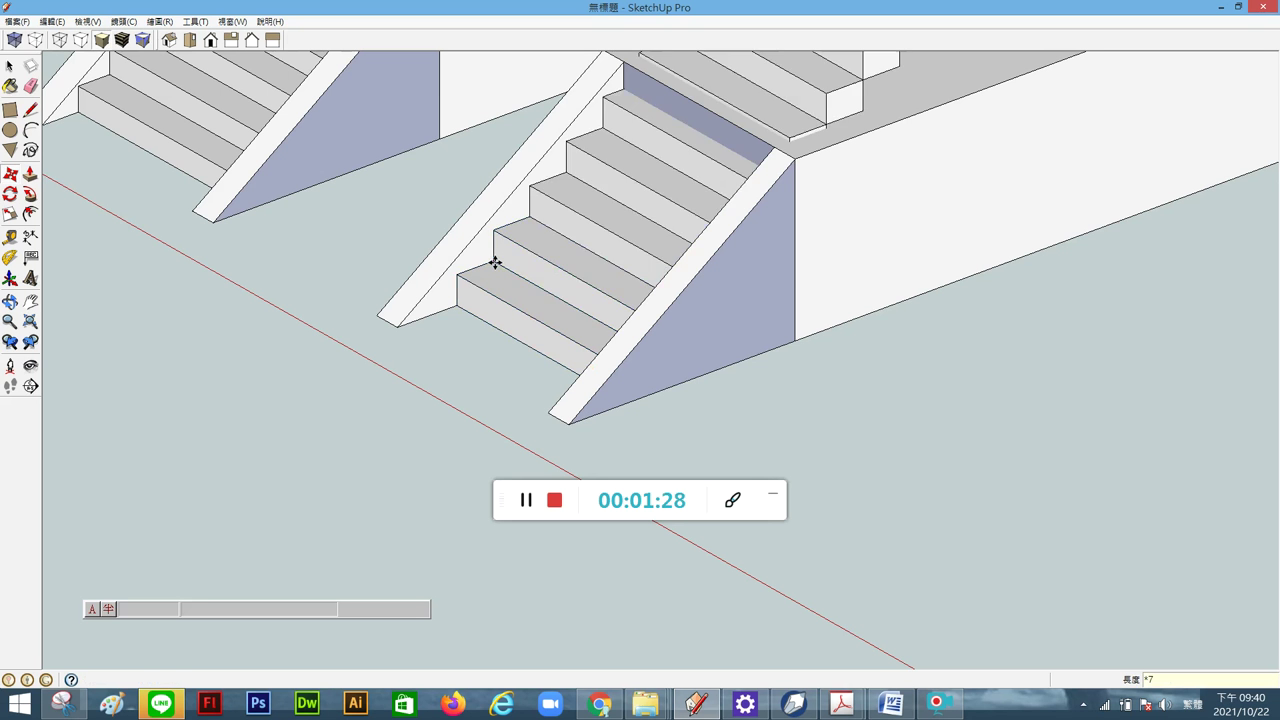
{"action": "scroll", "coordinate": [466, 306], "scroll_direction": "down", "scroll_amount": 3}
{"action": "scroll", "coordinate": [450, 345], "scroll_direction": "down", "scroll_amount": 1}
{"action": "scroll", "coordinate": [678, 210], "scroll_direction": "up", "scroll_amount": 4}
{"action": "key", "text": "space"}
{"action": "scroll", "coordinate": [371, 372], "scroll_direction": "down", "scroll_amount": 1}
{"action": "left_click", "coordinate": [628, 188]}
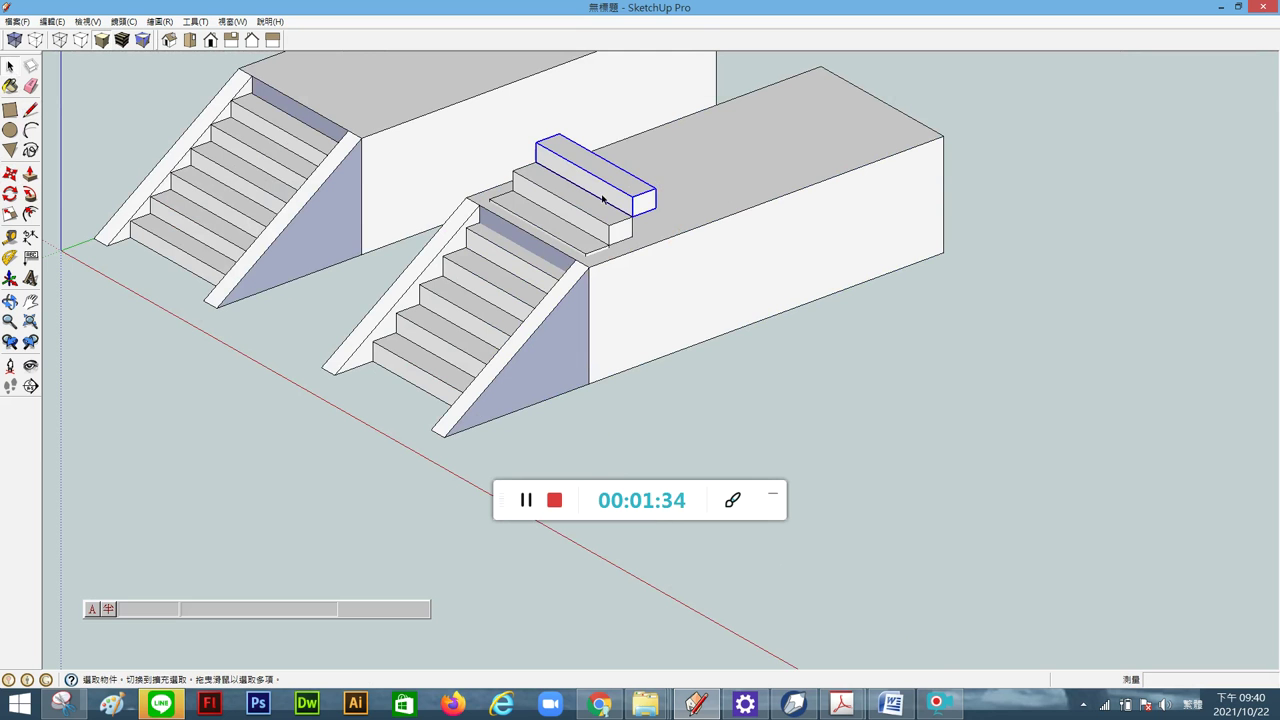
Add every step down to the bottom one to the selection and activate Scale to show its grips
{"action": "left_click", "coordinate": [550, 208], "text": "shift"}
{"action": "left_click", "coordinate": [512, 238], "text": "shift"}
{"action": "left_click", "coordinate": [493, 256], "text": "shift"}
{"action": "left_click", "coordinate": [465, 281], "text": "shift"}
{"action": "left_click", "coordinate": [449, 306], "text": "shift"}
{"action": "left_click", "coordinate": [426, 323], "text": "shift"}
{"action": "left_click", "coordinate": [380, 364], "text": "shift"}
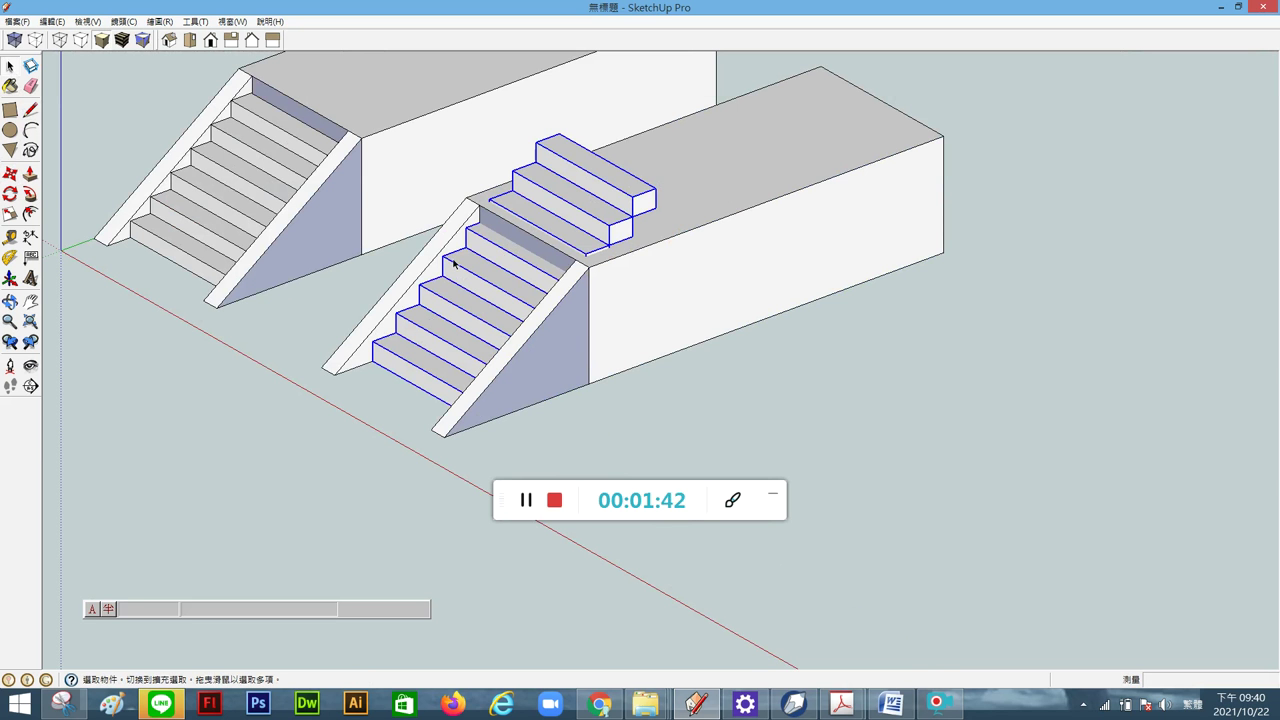
{"action": "left_click", "coordinate": [9, 214]}
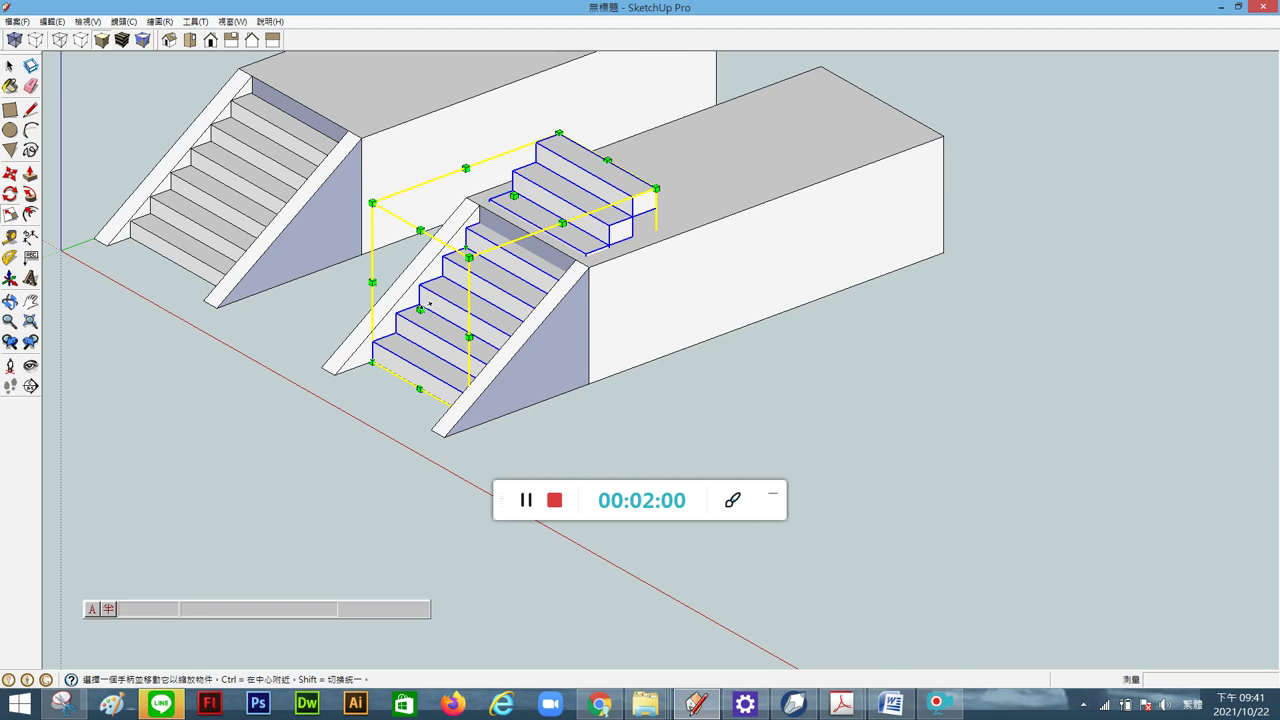
{"action": "scroll", "coordinate": [441, 313], "scroll_direction": "down", "scroll_amount": 2}
{"action": "scroll", "coordinate": [237, 236], "scroll_direction": "down", "scroll_amount": 2}
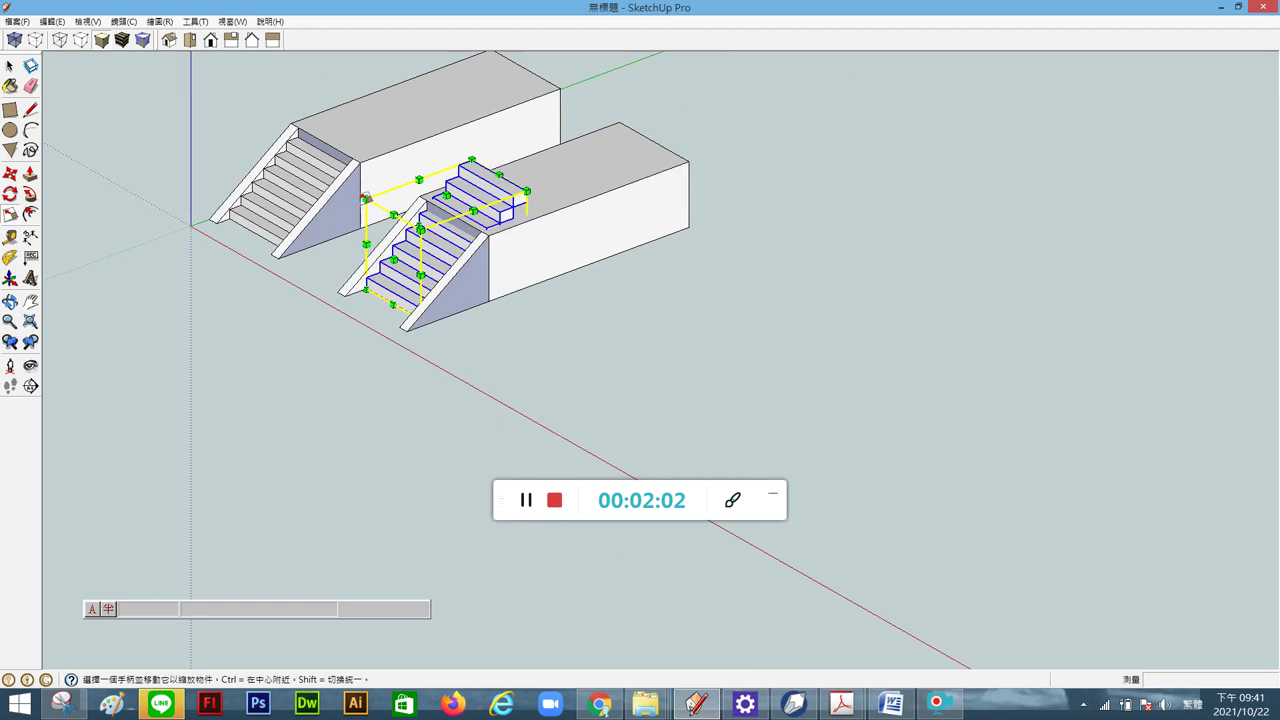
Draw a ground rectangle in front of the stairs and pull it up into a box about 21 1/32 inches tall
{"action": "left_click", "coordinate": [8, 113]}
{"action": "left_click", "coordinate": [505, 343]}
{"action": "left_click", "coordinate": [686, 388]}
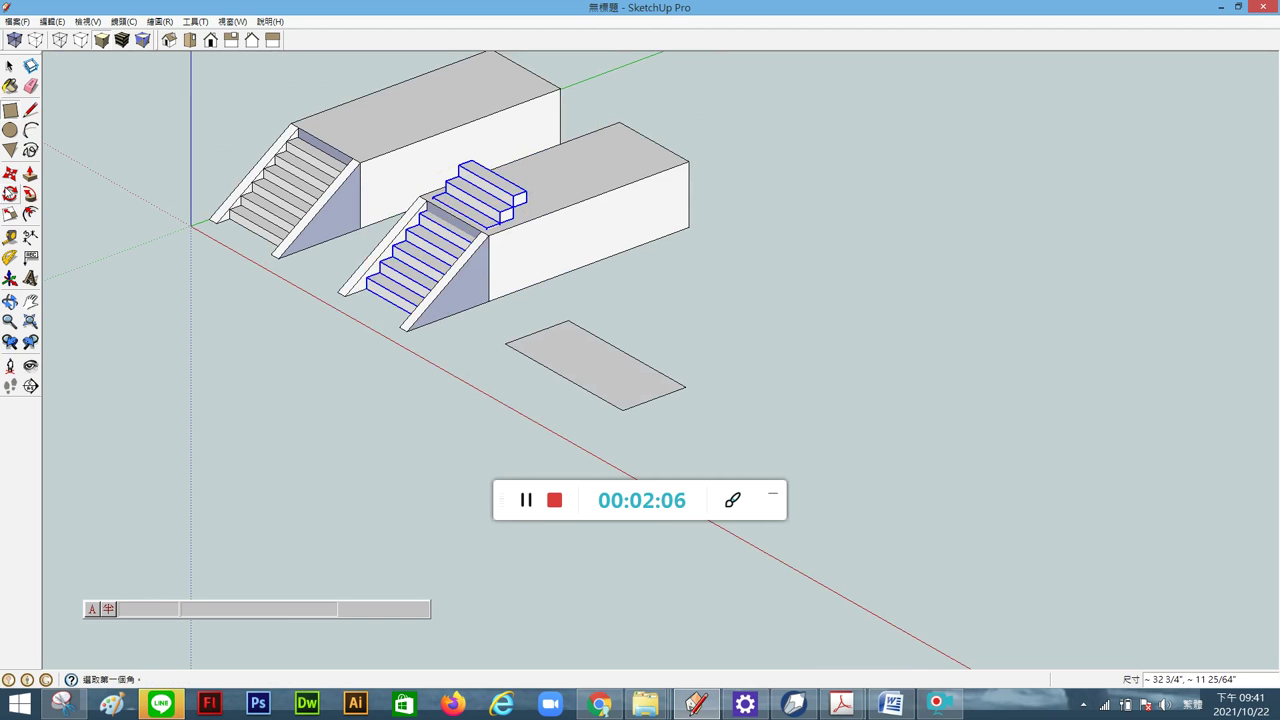
{"action": "left_click", "coordinate": [30, 173]}
{"action": "left_click", "coordinate": [557, 357]}
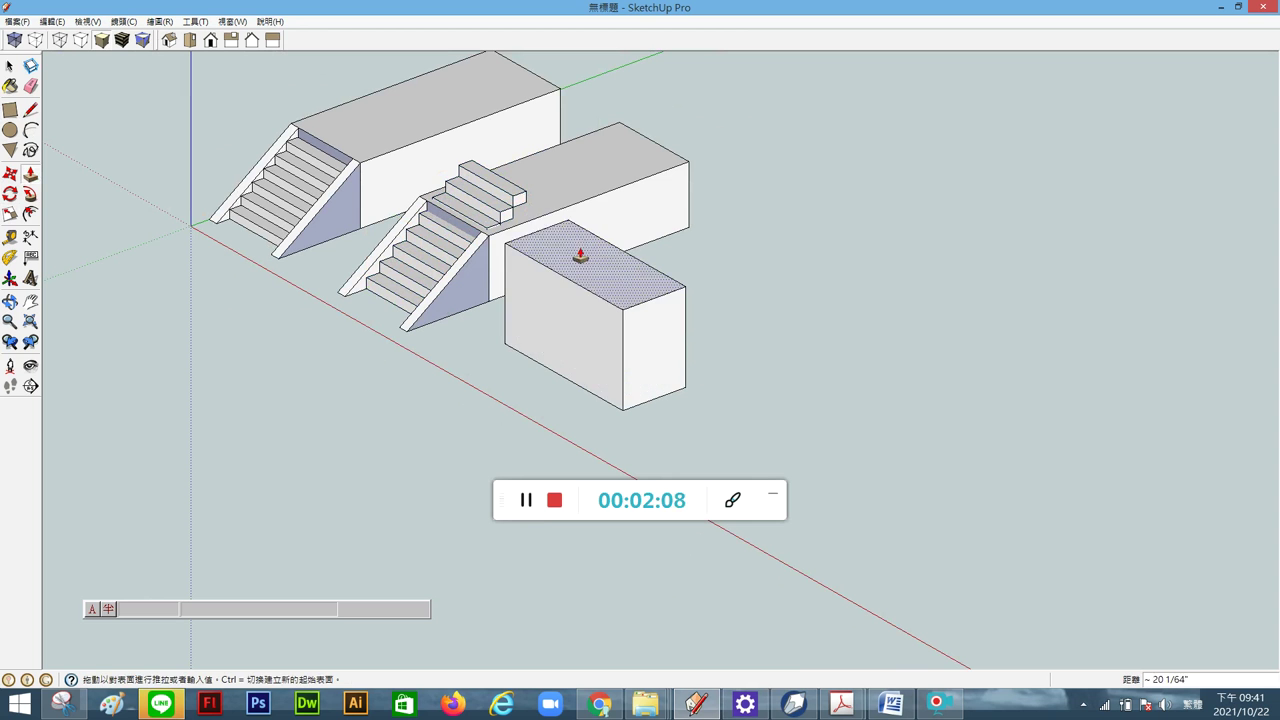
{"action": "left_click", "coordinate": [580, 251]}
Select the whole new box and activate Scale on it
{"action": "left_click", "coordinate": [9, 65]}
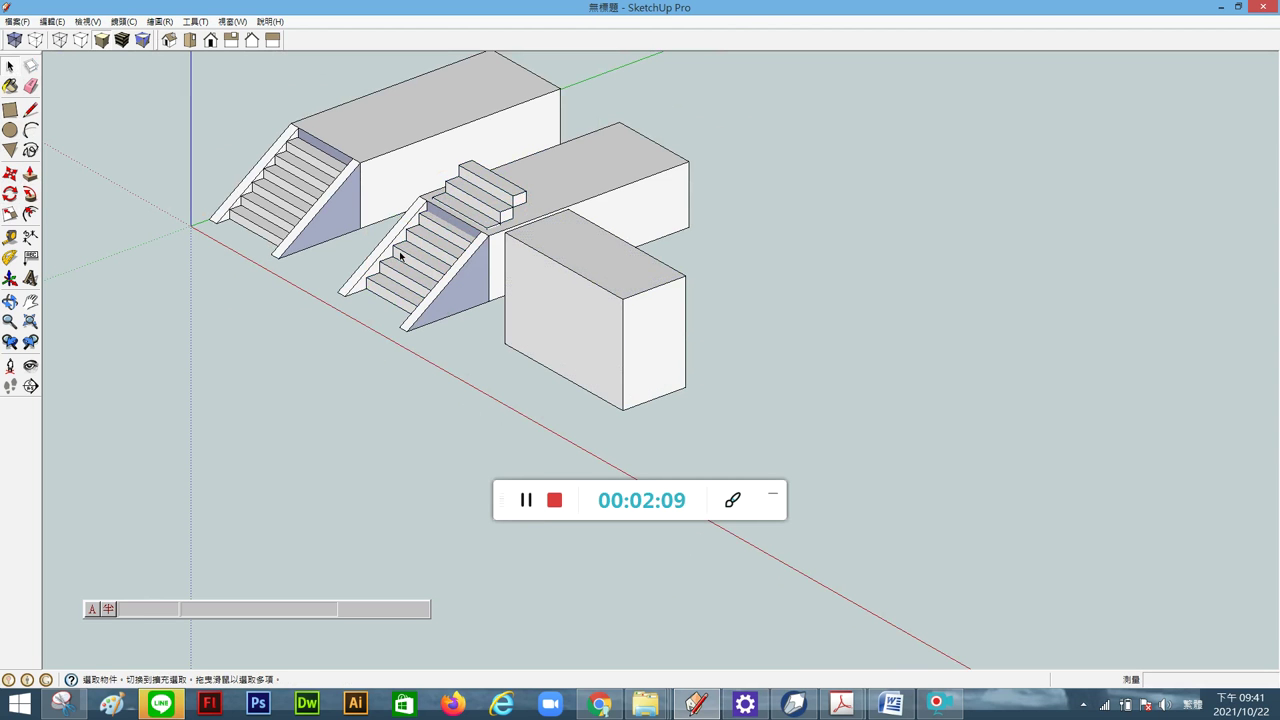
{"action": "triple_click", "coordinate": [580, 312]}
{"action": "left_click", "coordinate": [9, 214]}
{"action": "scroll", "coordinate": [791, 336], "scroll_direction": "up", "scroll_amount": 2}
{"action": "middle_click_drag", "start_coordinate": [791, 336], "coordinate": [771, 394]}
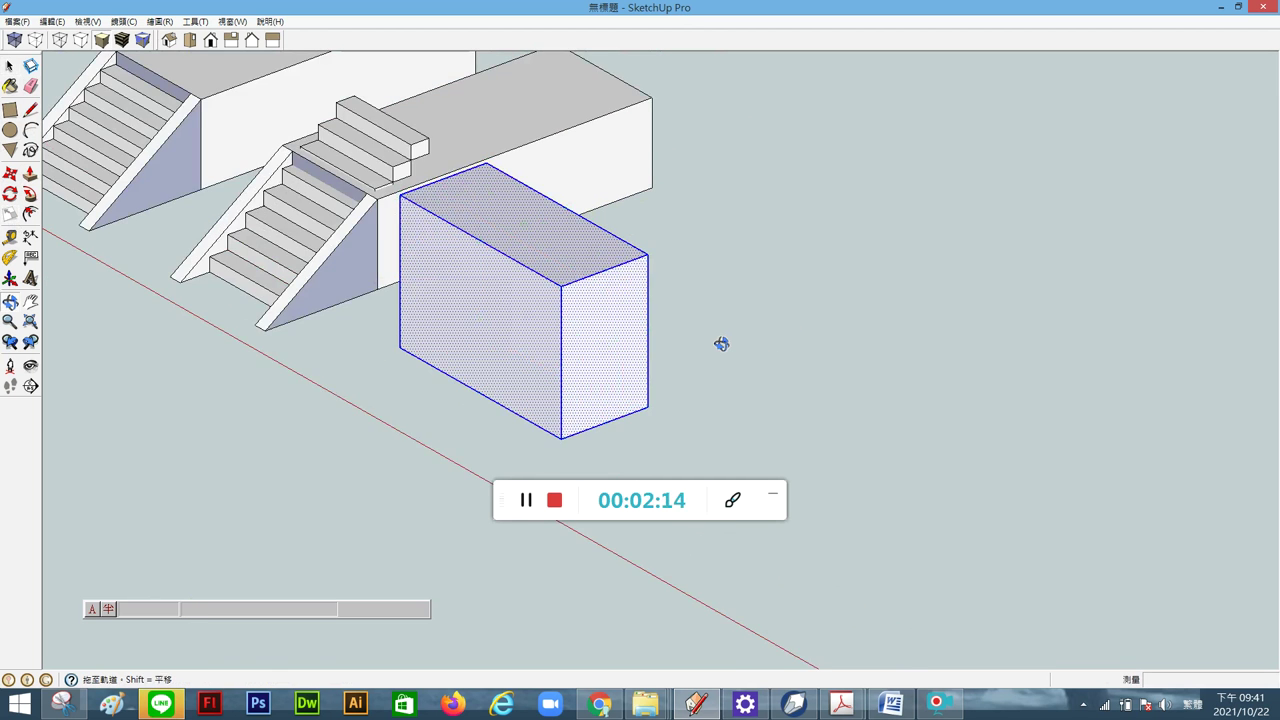
{"action": "scroll", "coordinate": [597, 265], "scroll_direction": "down", "scroll_amount": 2}
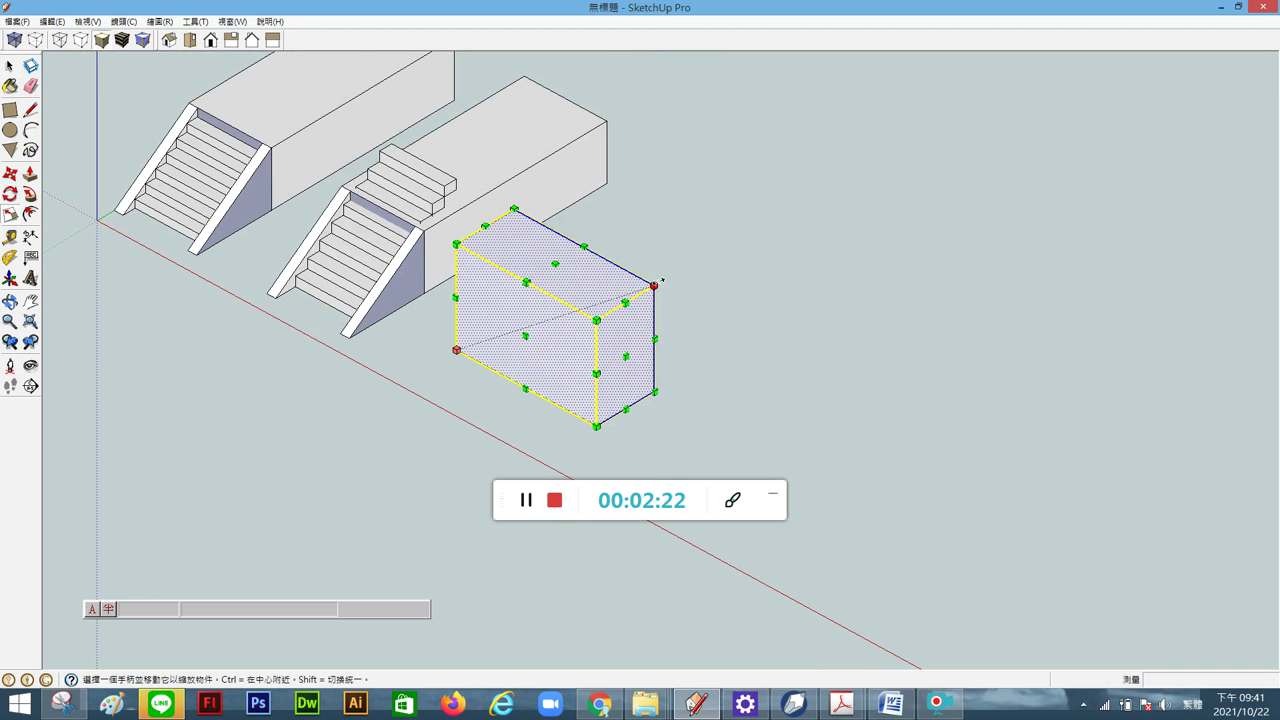
Scale the box uniformly from a corner grip, then unevenly along two axes
{"action": "left_click_drag", "start_coordinate": [662, 283], "coordinate": [726, 255]}
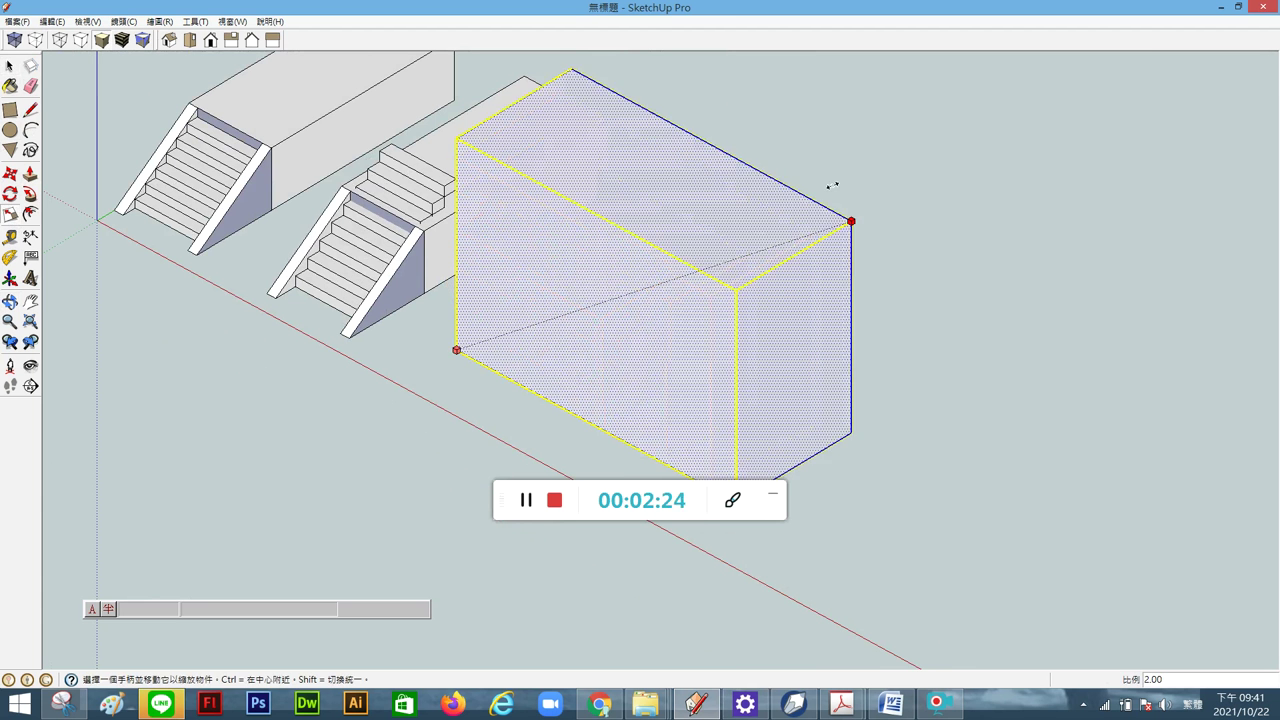
{"action": "mouse_move", "coordinate": [726, 255]}
{"action": "left_mouse_down"}
{"action": "mouse_move", "coordinate": [557, 332]}
{"action": "mouse_move", "coordinate": [646, 337]}
{"action": "left_mouse_up"}
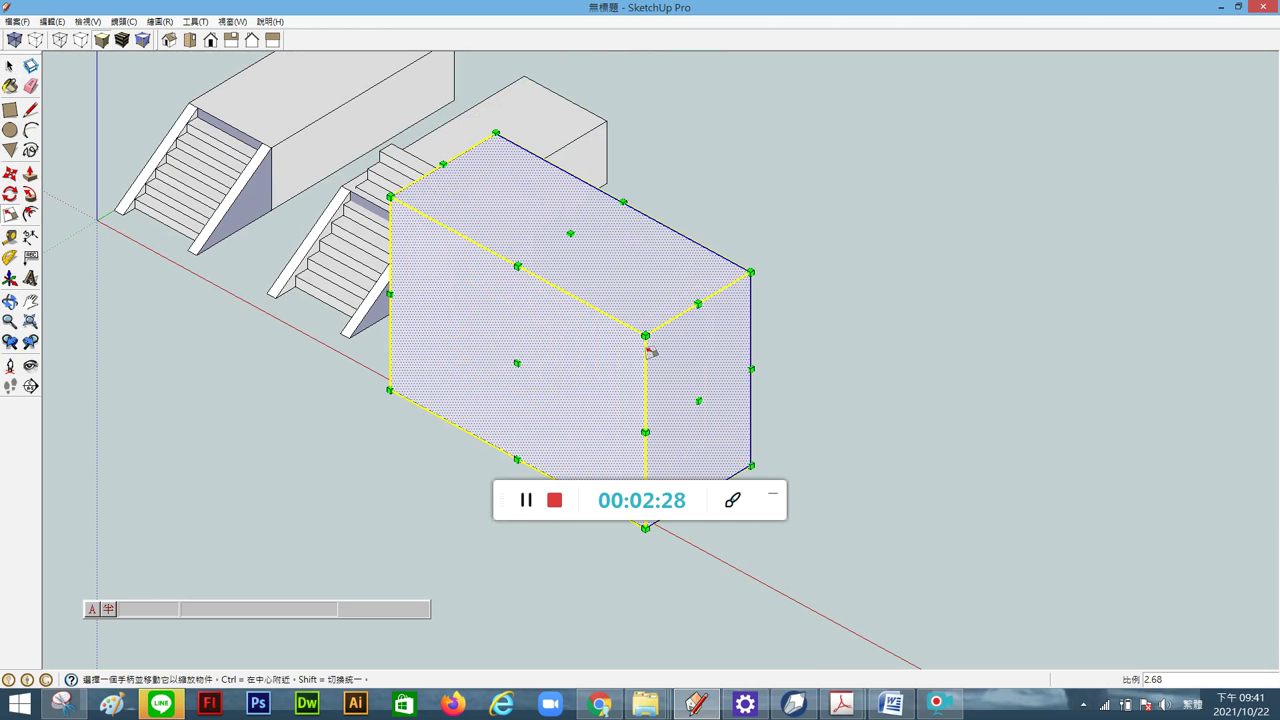
{"action": "mouse_move", "coordinate": [697, 304]}
{"action": "left_mouse_down"}
{"action": "mouse_move", "coordinate": [634, 217]}
{"action": "mouse_move", "coordinate": [779, 249]}
{"action": "left_mouse_up"}
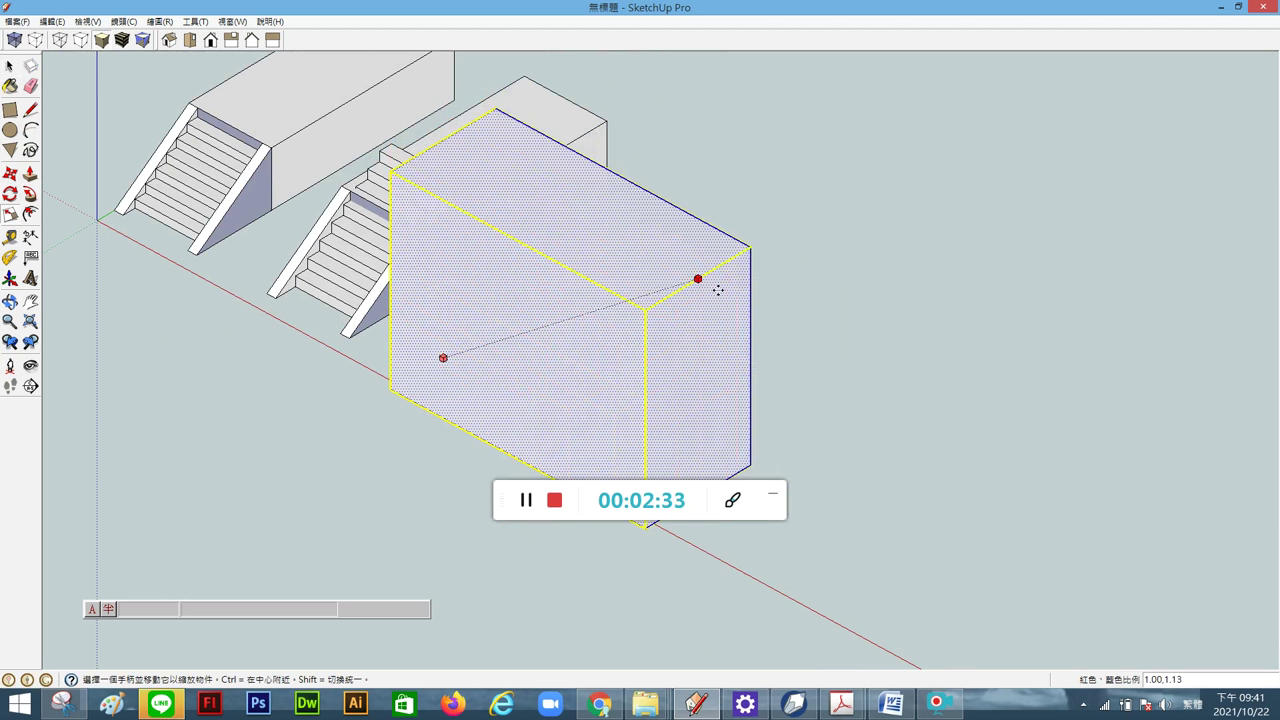
{"action": "left_click_drag", "start_coordinate": [779, 249], "coordinate": [713, 304]}
{"action": "scroll", "coordinate": [742, 318], "scroll_direction": "down", "scroll_amount": 2}
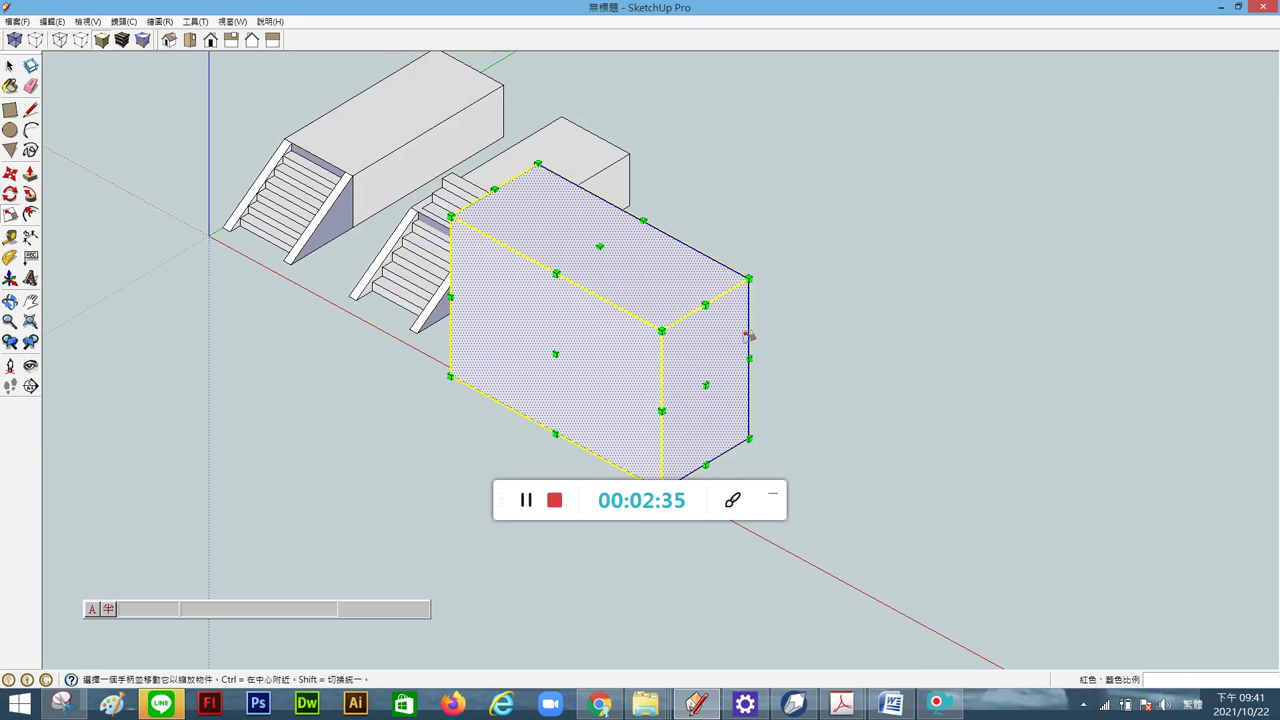
Stretch the box along the red axis and taller, then enlarge it evenly from a corner
{"action": "left_click_drag", "start_coordinate": [704, 384], "coordinate": [836, 455]}
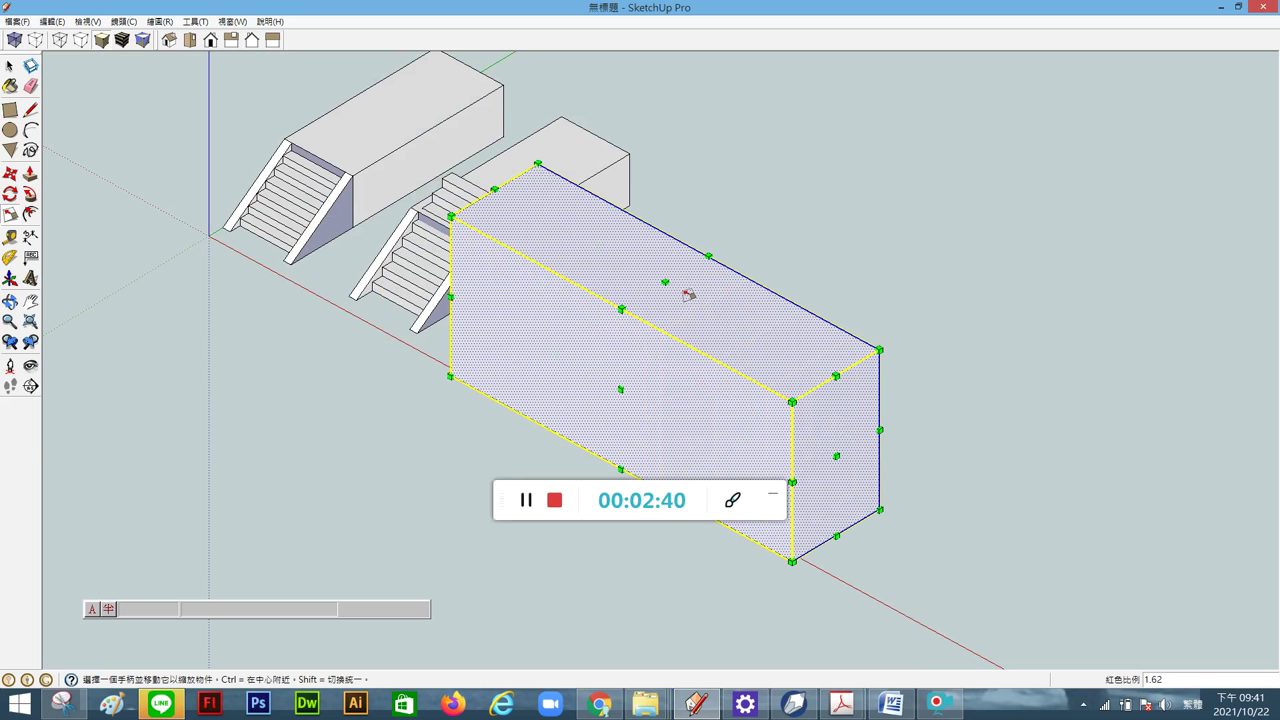
{"action": "mouse_move", "coordinate": [666, 281]}
{"action": "left_mouse_down"}
{"action": "mouse_move", "coordinate": [665, 200]}
{"action": "mouse_move", "coordinate": [598, 214]}
{"action": "mouse_move", "coordinate": [491, 277]}
{"action": "mouse_move", "coordinate": [560, 371]}
{"action": "mouse_move", "coordinate": [697, 314]}
{"action": "mouse_move", "coordinate": [488, 249]}
{"action": "mouse_move", "coordinate": [431, 369]}
{"action": "mouse_move", "coordinate": [546, 383]}
{"action": "mouse_move", "coordinate": [663, 277]}
{"action": "mouse_move", "coordinate": [568, 288]}
{"action": "mouse_move", "coordinate": [543, 317]}
{"action": "left_mouse_up"}
{"action": "left_click_drag", "start_coordinate": [626, 270], "coordinate": [625, 171]}
{"action": "left_click", "coordinate": [797, 411]}
{"action": "left_click_drag", "start_coordinate": [797, 411], "coordinate": [888, 460]}
{"action": "left_click_drag", "start_coordinate": [968, 266], "coordinate": [1050, 241]}
{"action": "left_click", "coordinate": [1047, 226]}
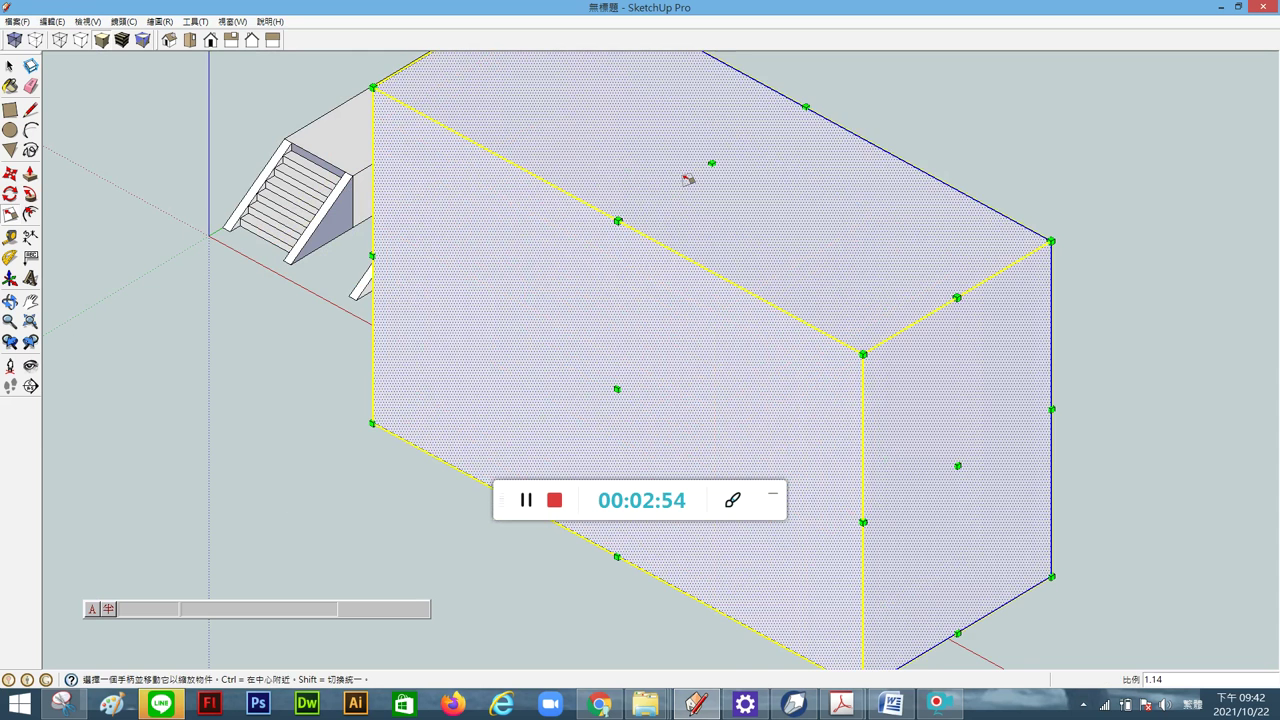
{"action": "scroll", "coordinate": [676, 172], "scroll_direction": "down", "scroll_amount": 10}
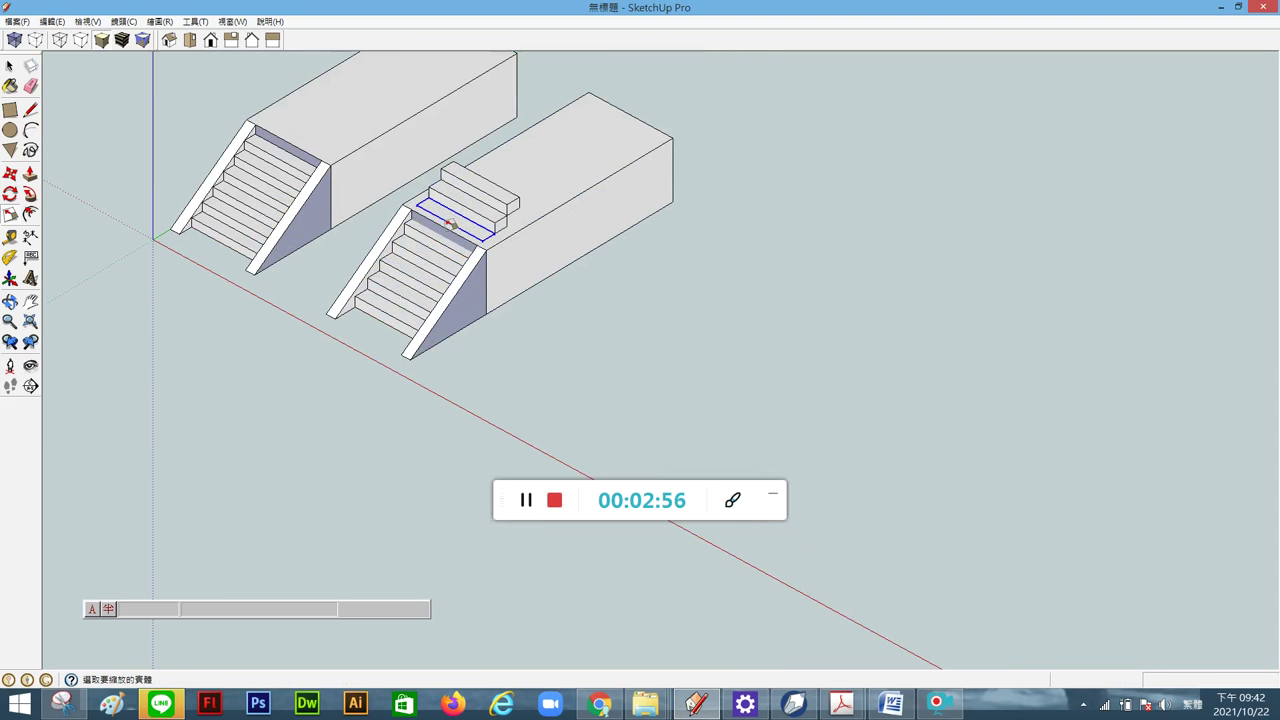
Select the three upper steps and five lower-flight steps of the second stair, then activate Scale
{"action": "left_click", "coordinate": [9, 66]}
{"action": "scroll", "coordinate": [566, 193], "scroll_direction": "up", "scroll_amount": 2}
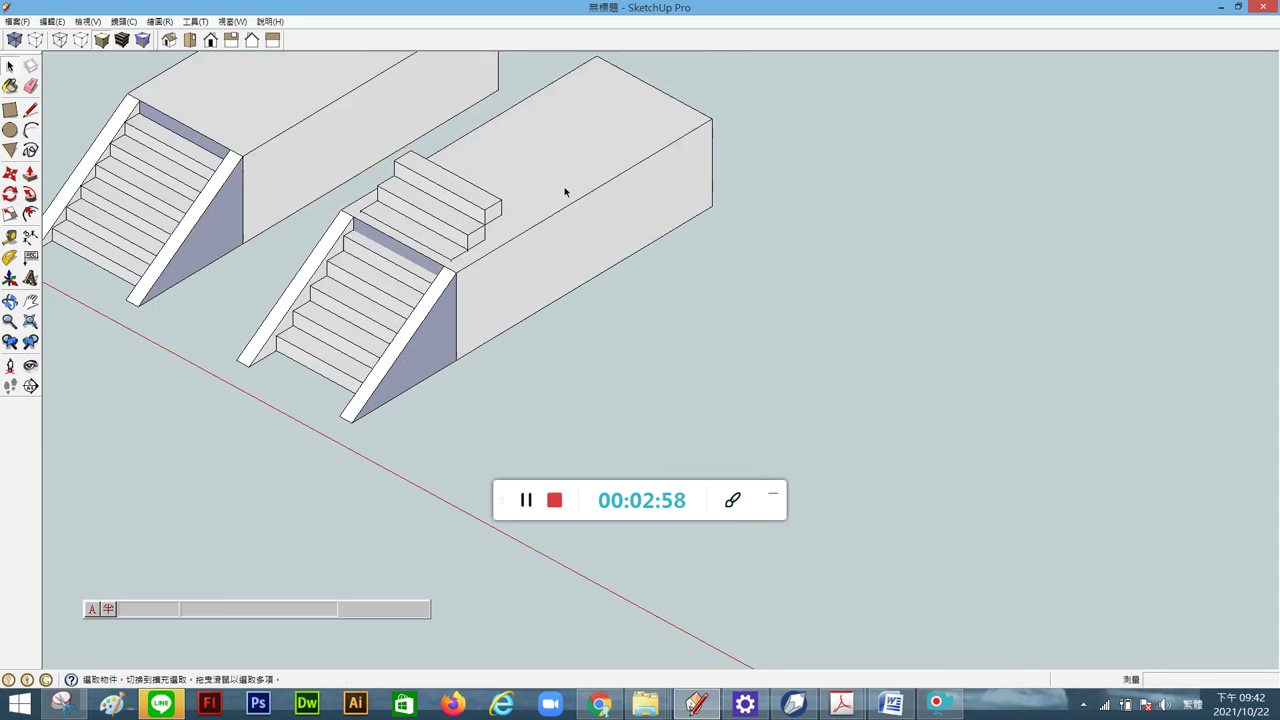
{"action": "left_click", "coordinate": [434, 209]}
{"action": "left_click", "coordinate": [423, 220], "text": "shift"}
{"action": "left_click", "coordinate": [410, 232], "text": "shift"}
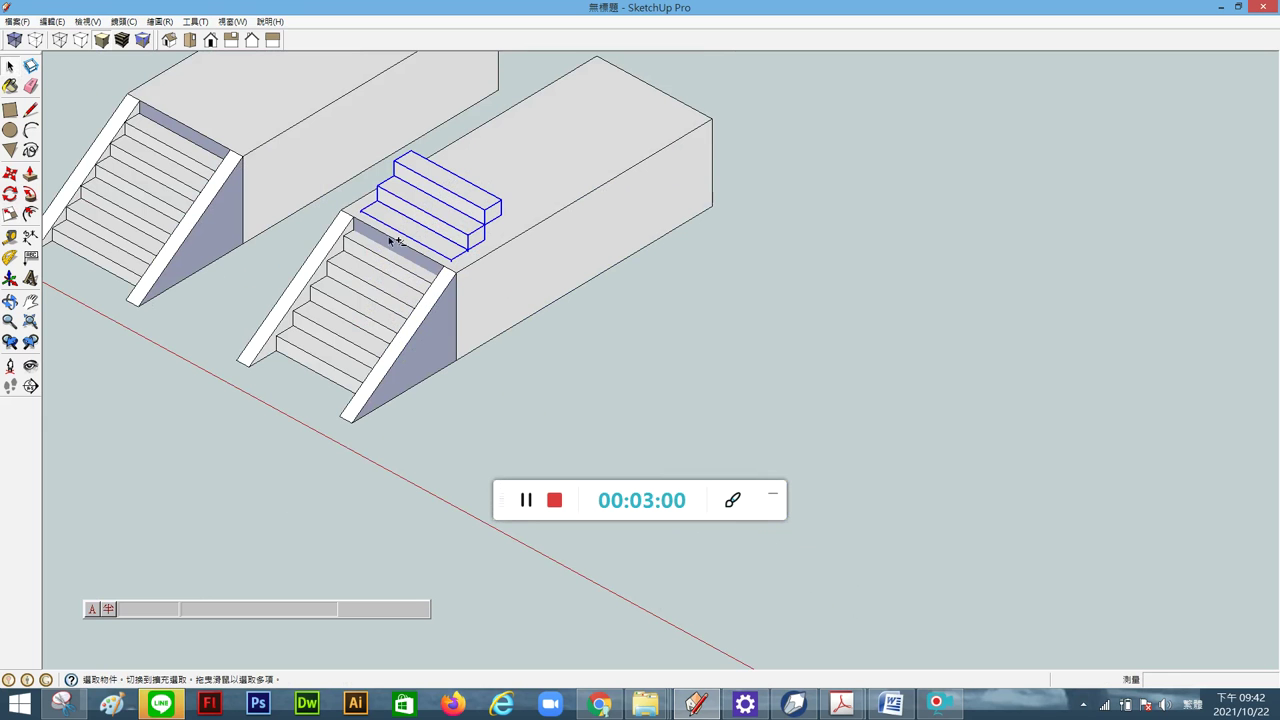
{"action": "left_click", "coordinate": [372, 259], "text": "shift"}
{"action": "left_click", "coordinate": [358, 286], "text": "shift"}
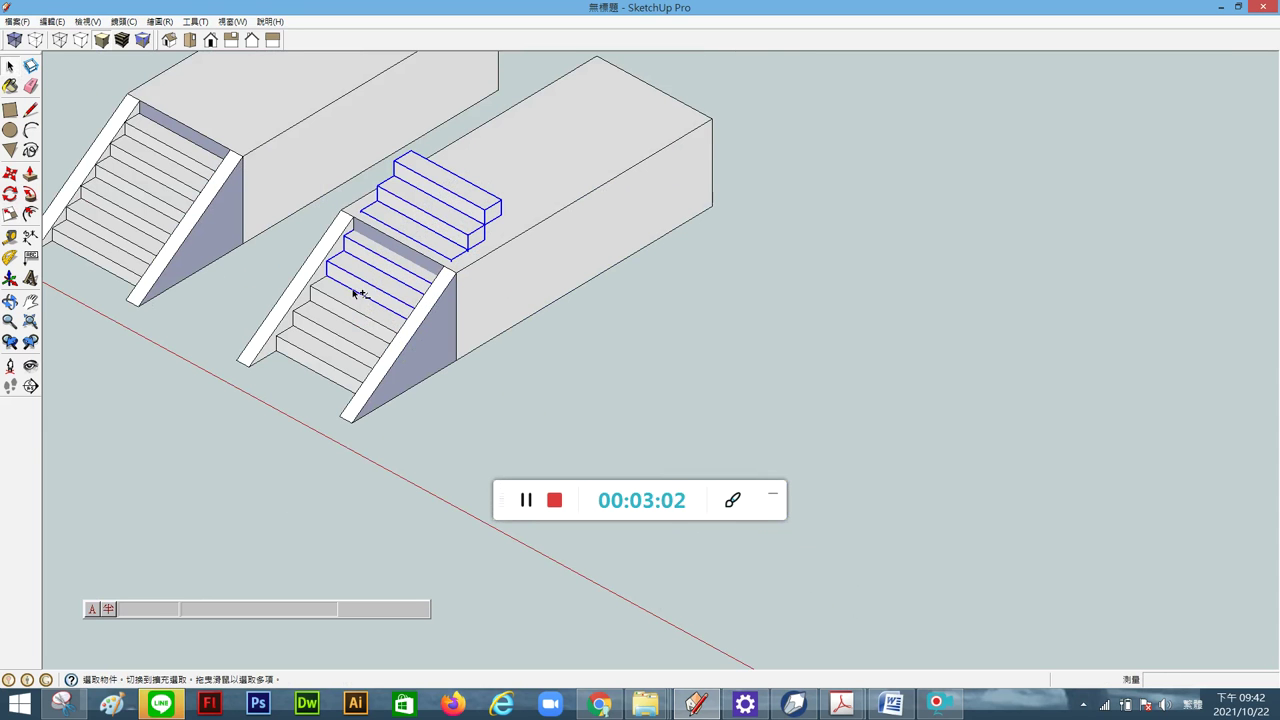
{"action": "left_click", "coordinate": [355, 310], "text": "shift"}
{"action": "left_click", "coordinate": [332, 328], "text": "shift"}
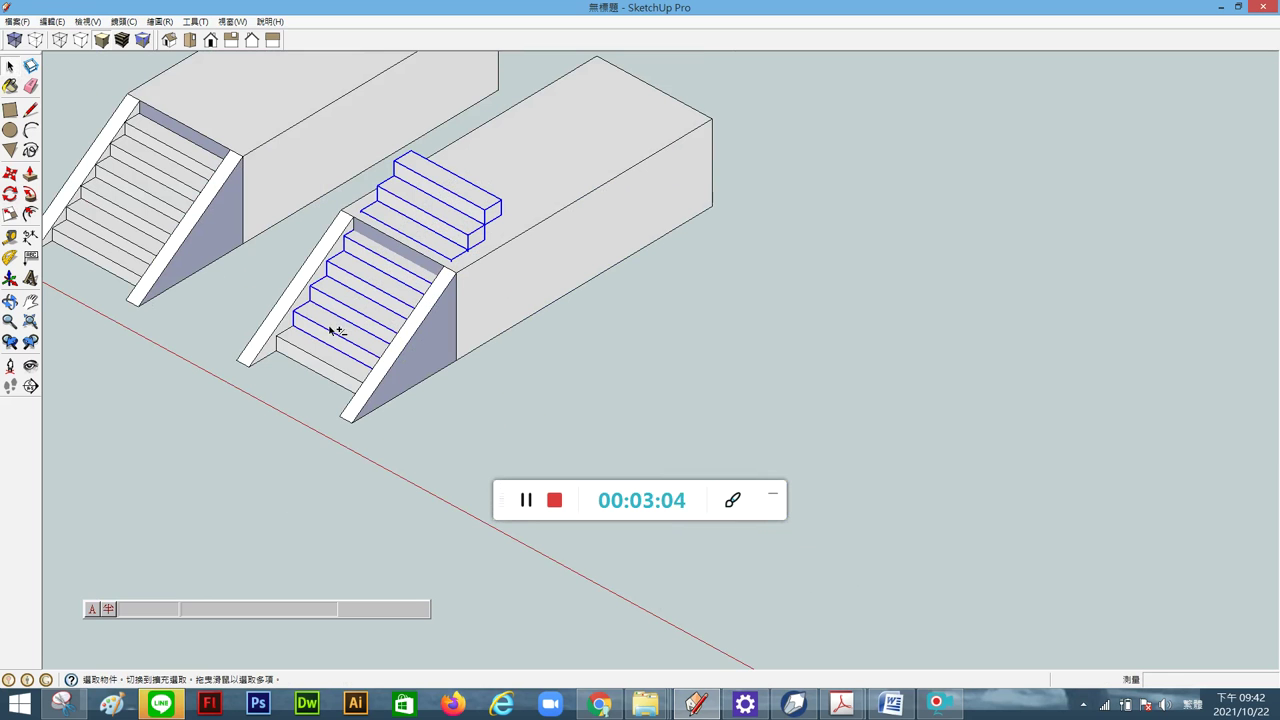
{"action": "left_click", "coordinate": [301, 358], "text": "shift"}
{"action": "left_click", "coordinate": [9, 214]}
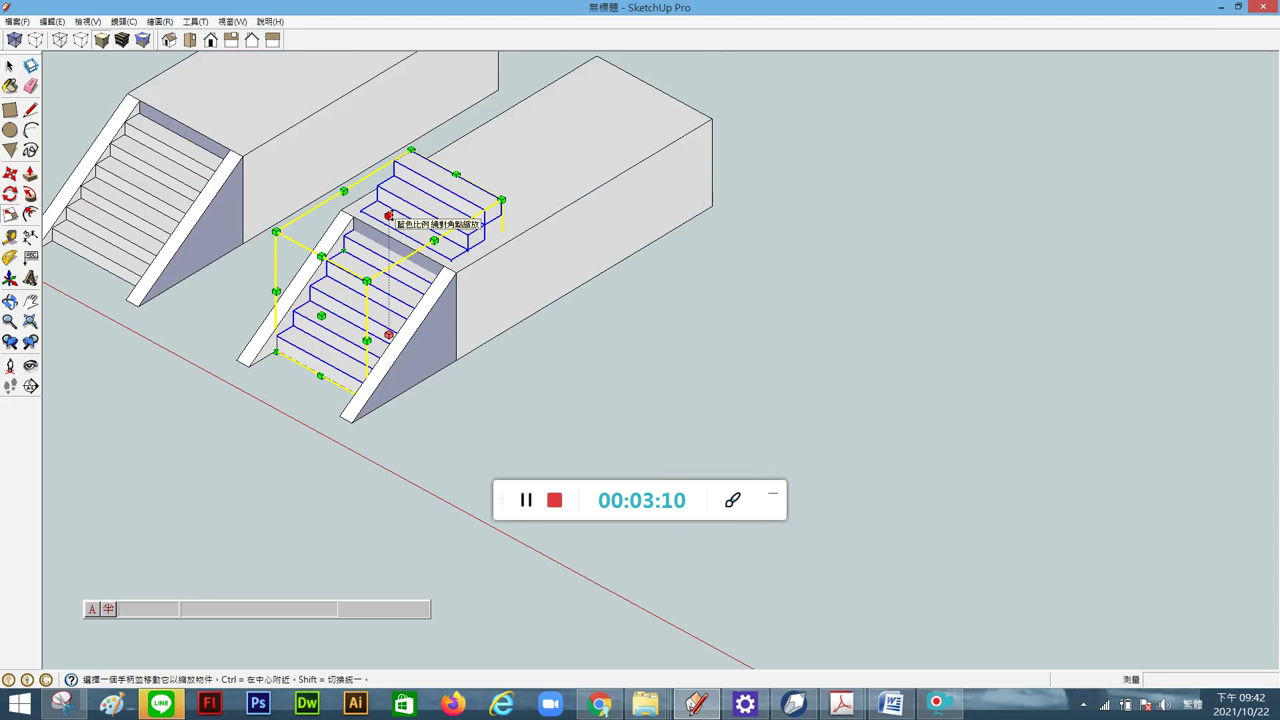
Shrink the steps vertically to about 0.74, then stretch them lengthwise to 1.70
{"action": "left_click_drag", "start_coordinate": [388, 212], "coordinate": [392, 214]}
{"action": "left_click", "coordinate": [393, 231]}
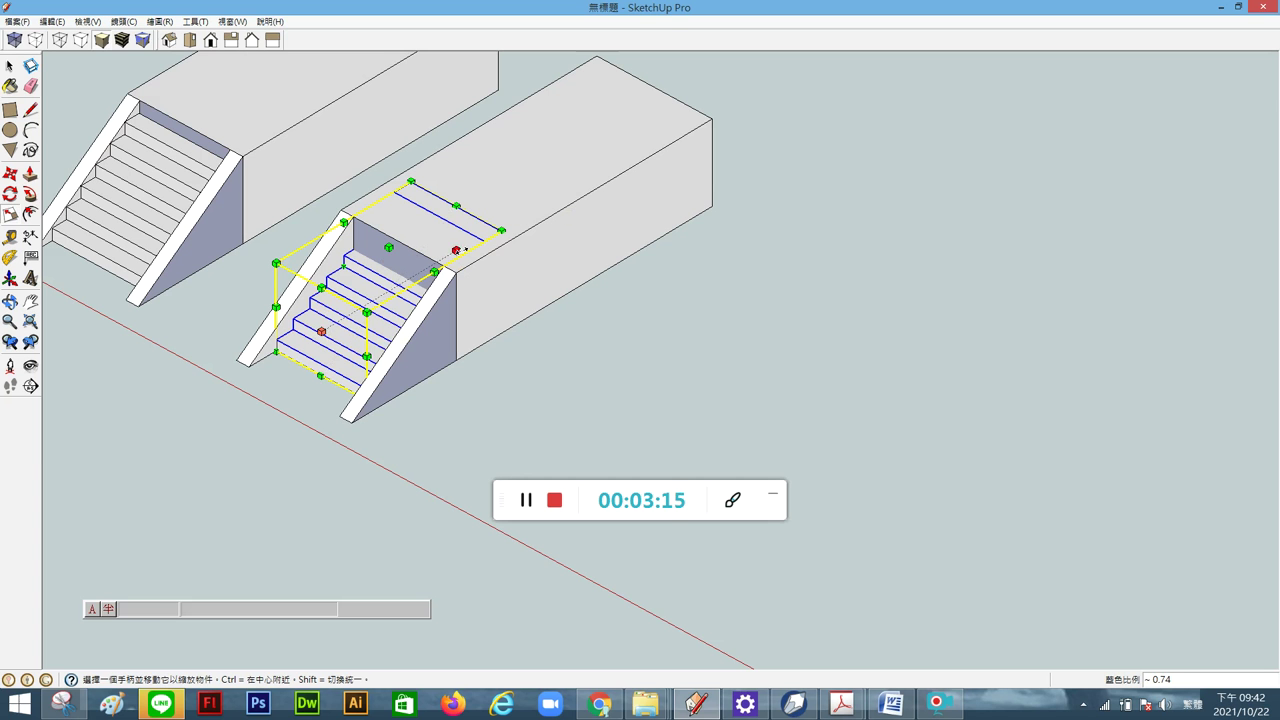
{"action": "left_click", "coordinate": [320, 331]}
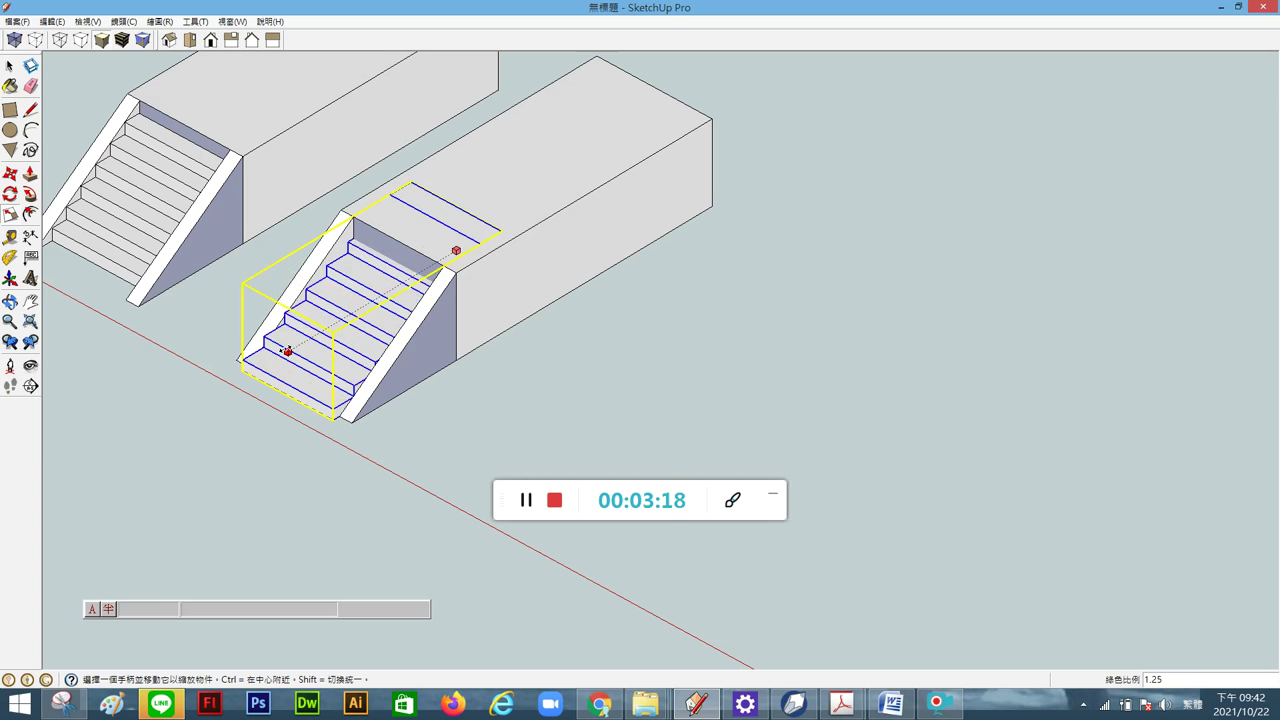
{"action": "left_click_drag", "start_coordinate": [286, 306], "coordinate": [221, 361]}
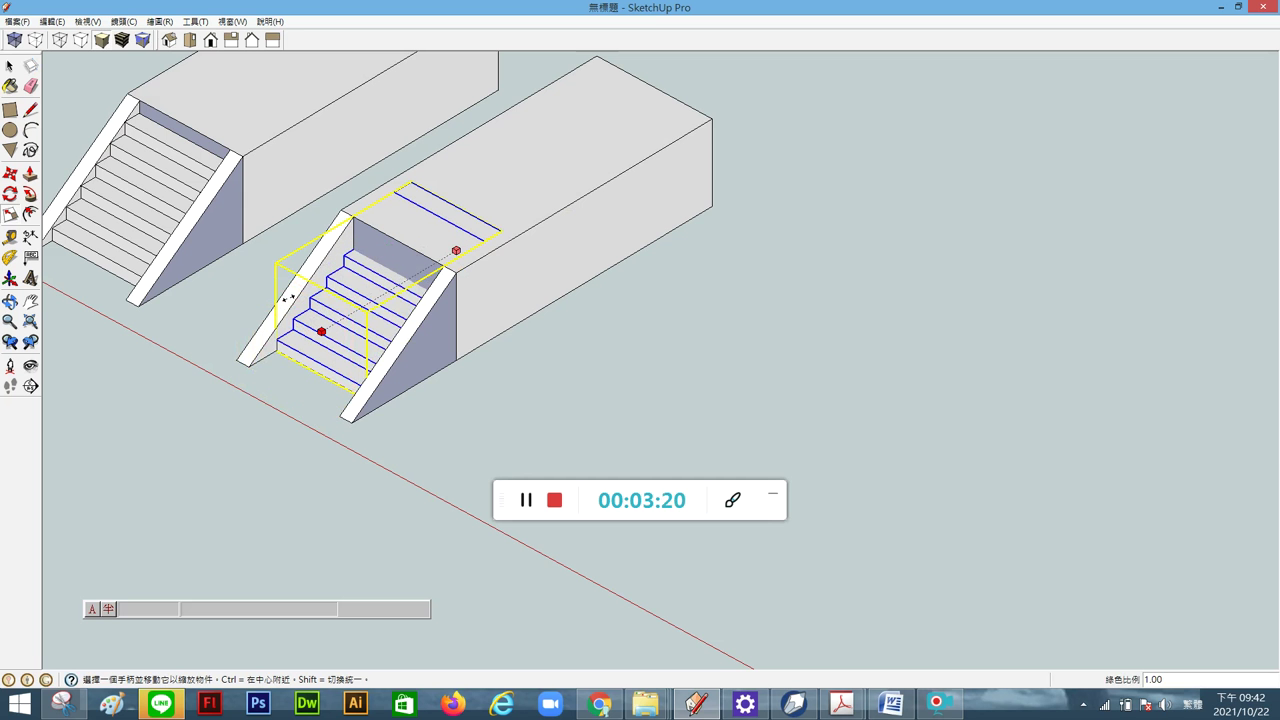
{"action": "left_click_drag", "start_coordinate": [221, 361], "coordinate": [236, 366]}
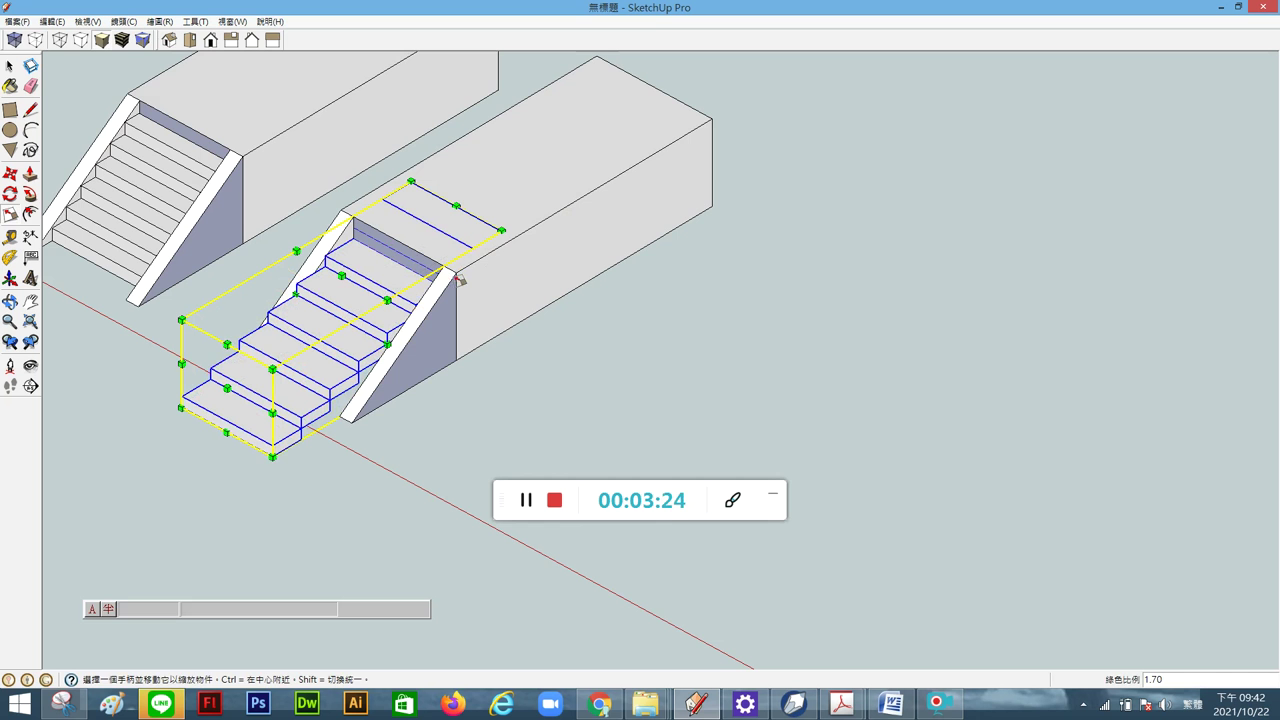
In wireframe view, scale the steps down to 0.75 and further until they fit the ramp, about 0.61
{"action": "left_click", "coordinate": [61, 41]}
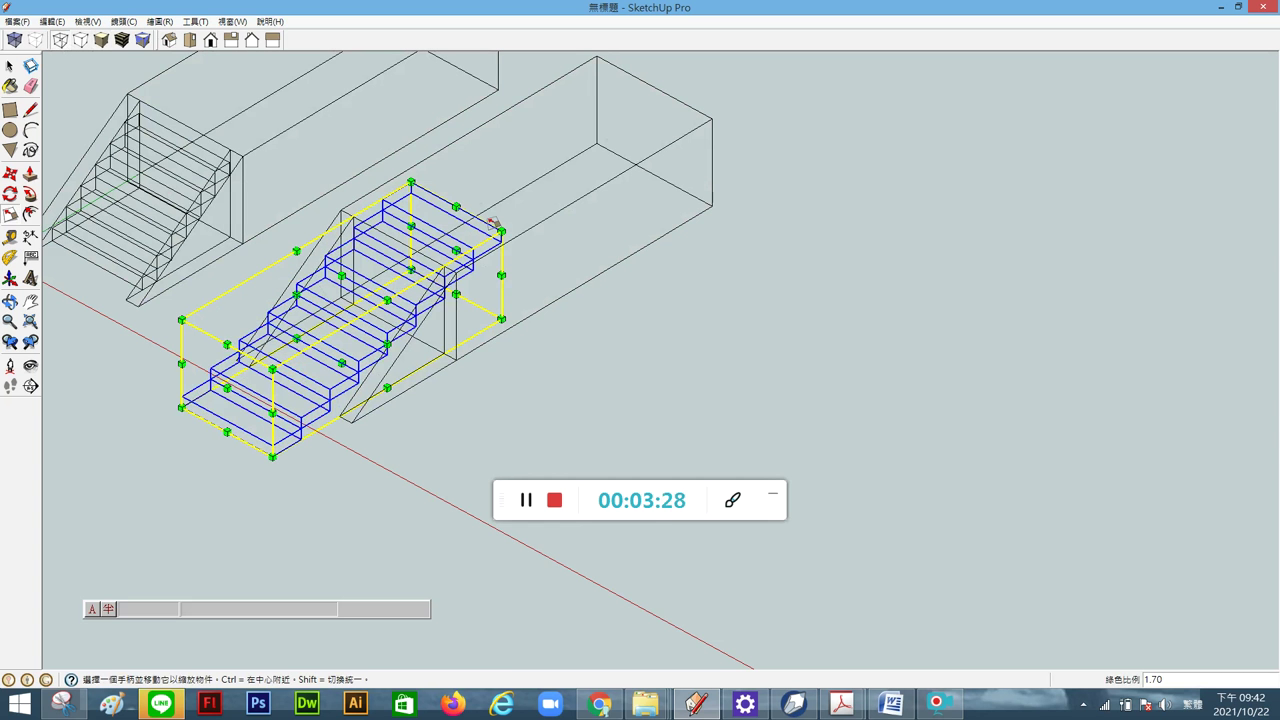
{"action": "left_click", "coordinate": [455, 250]}
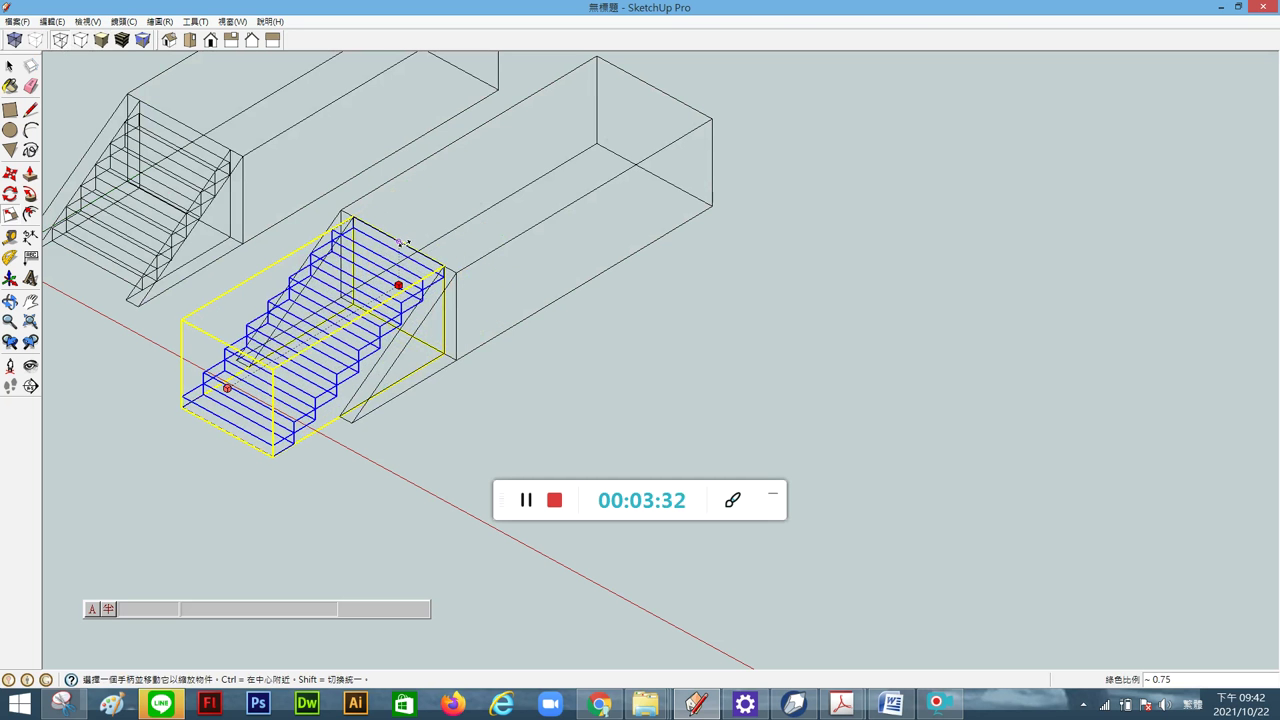
{"action": "left_click", "coordinate": [405, 244]}
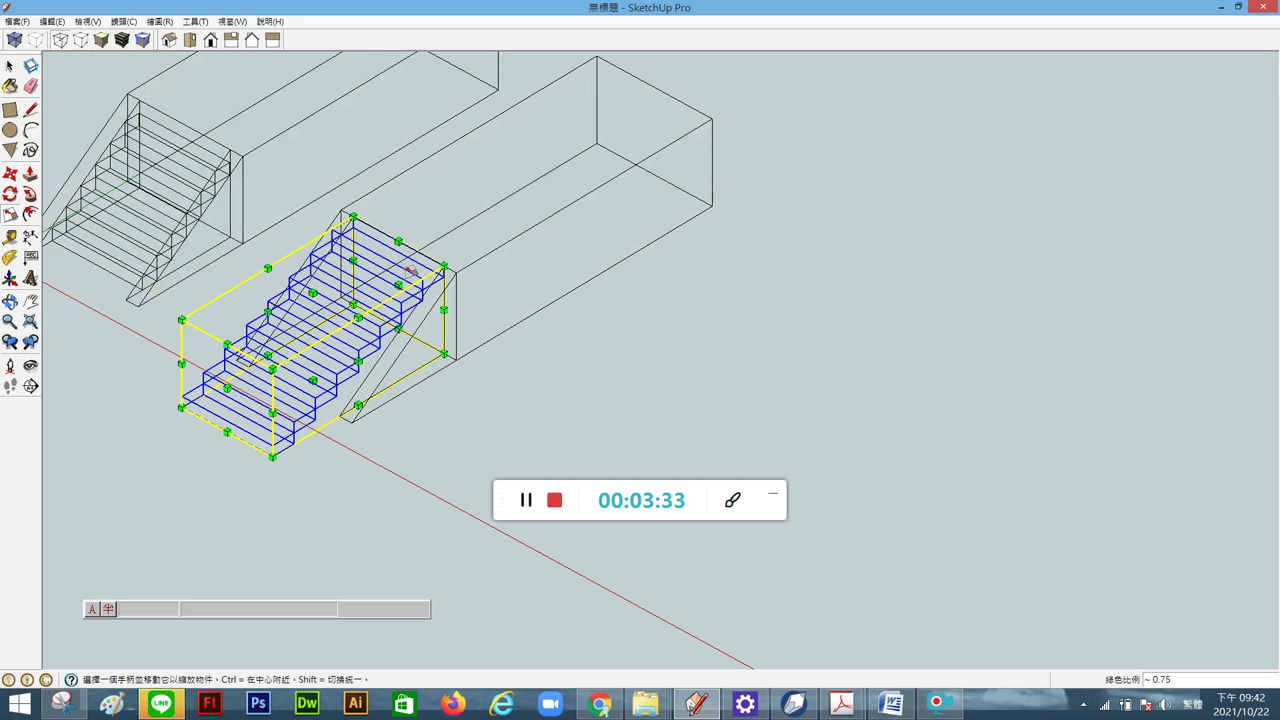
{"action": "left_click", "coordinate": [228, 389]}
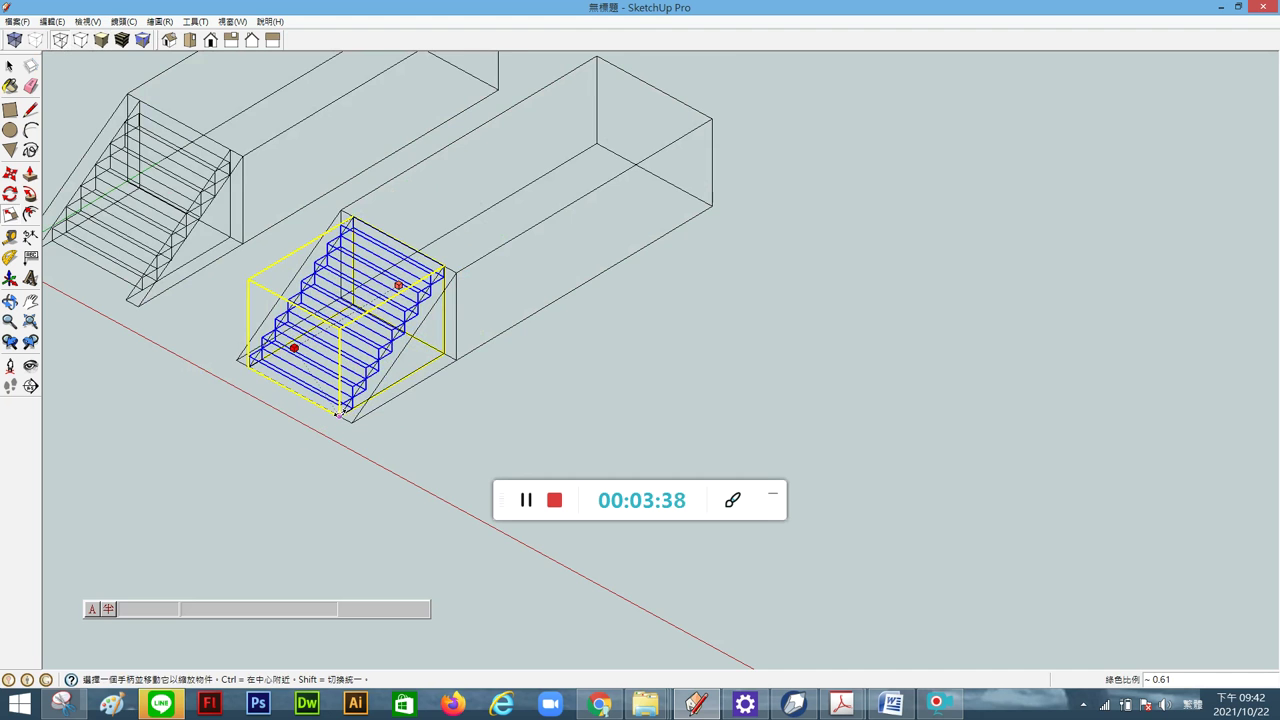
{"action": "left_click", "coordinate": [338, 413]}
{"action": "scroll", "coordinate": [441, 310], "scroll_direction": "up", "scroll_amount": 1}
{"action": "scroll", "coordinate": [437, 310], "scroll_direction": "up", "scroll_amount": 1}
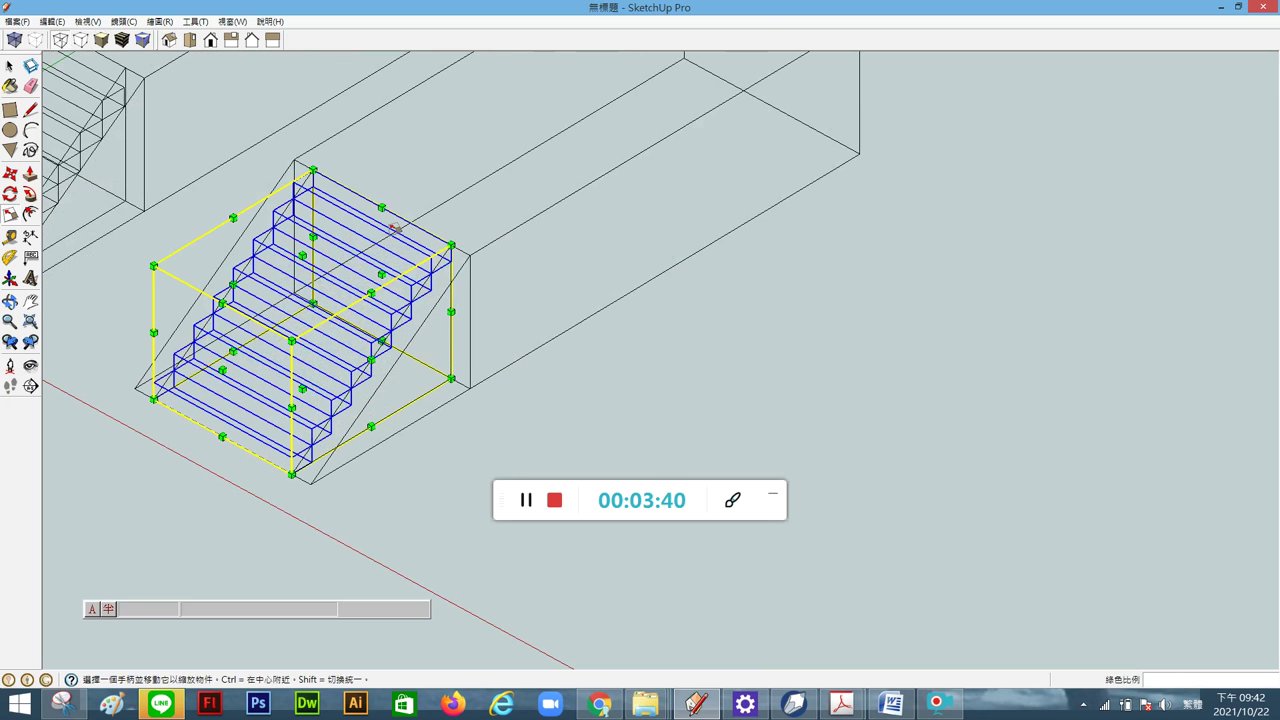
Switch to Shaded display and reselect all eight stair steps from top to bottom
{"action": "left_click", "coordinate": [103, 41]}
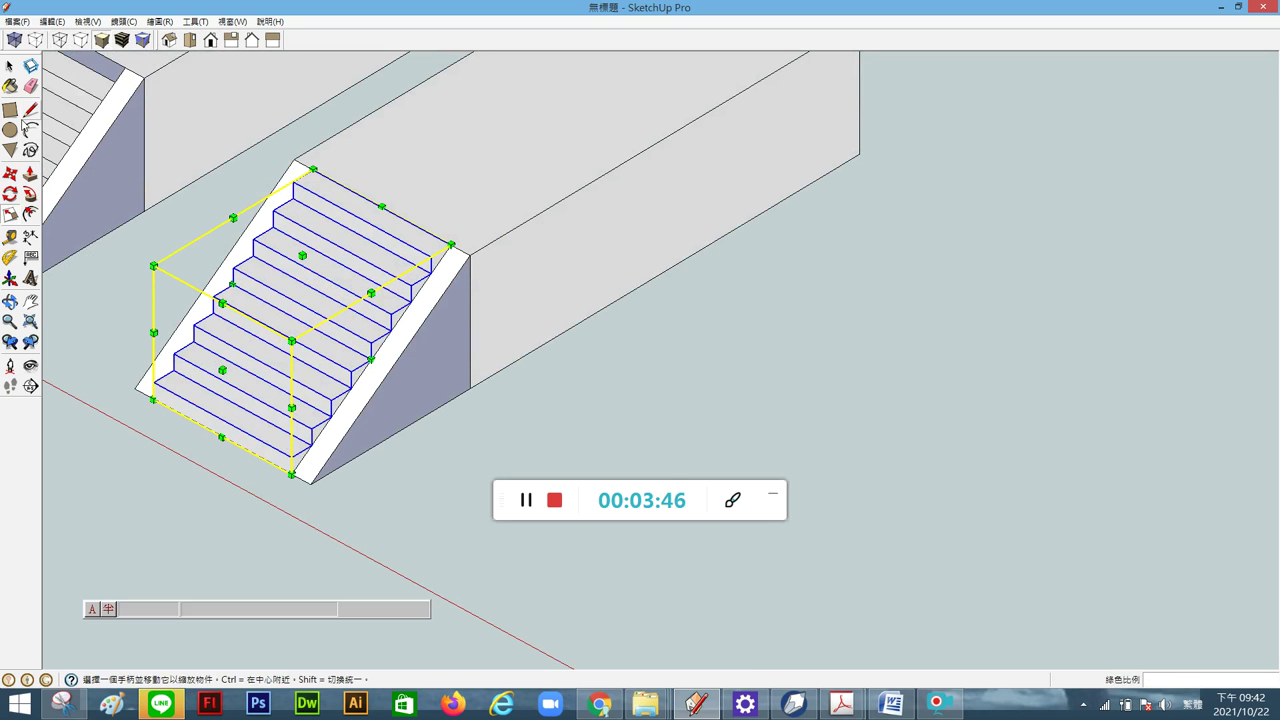
{"action": "left_click", "coordinate": [10, 66]}
{"action": "left_click", "coordinate": [165, 279]}
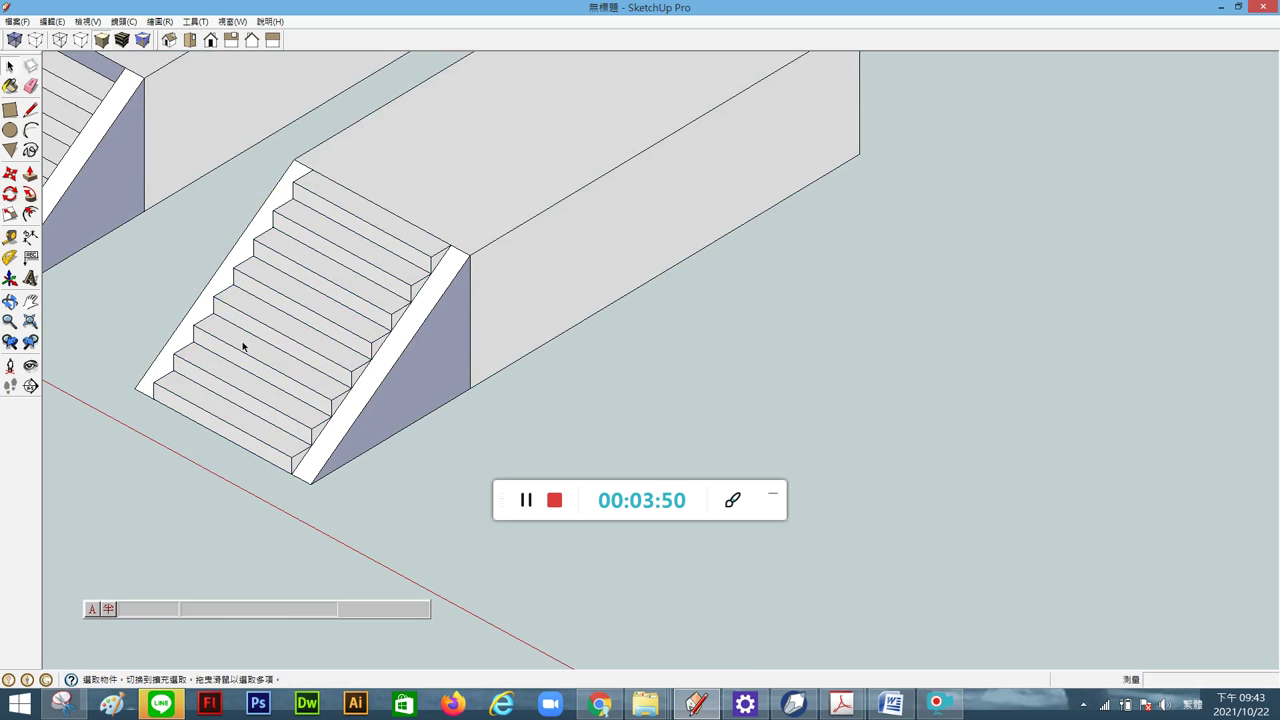
{"action": "left_click", "coordinate": [364, 229]}
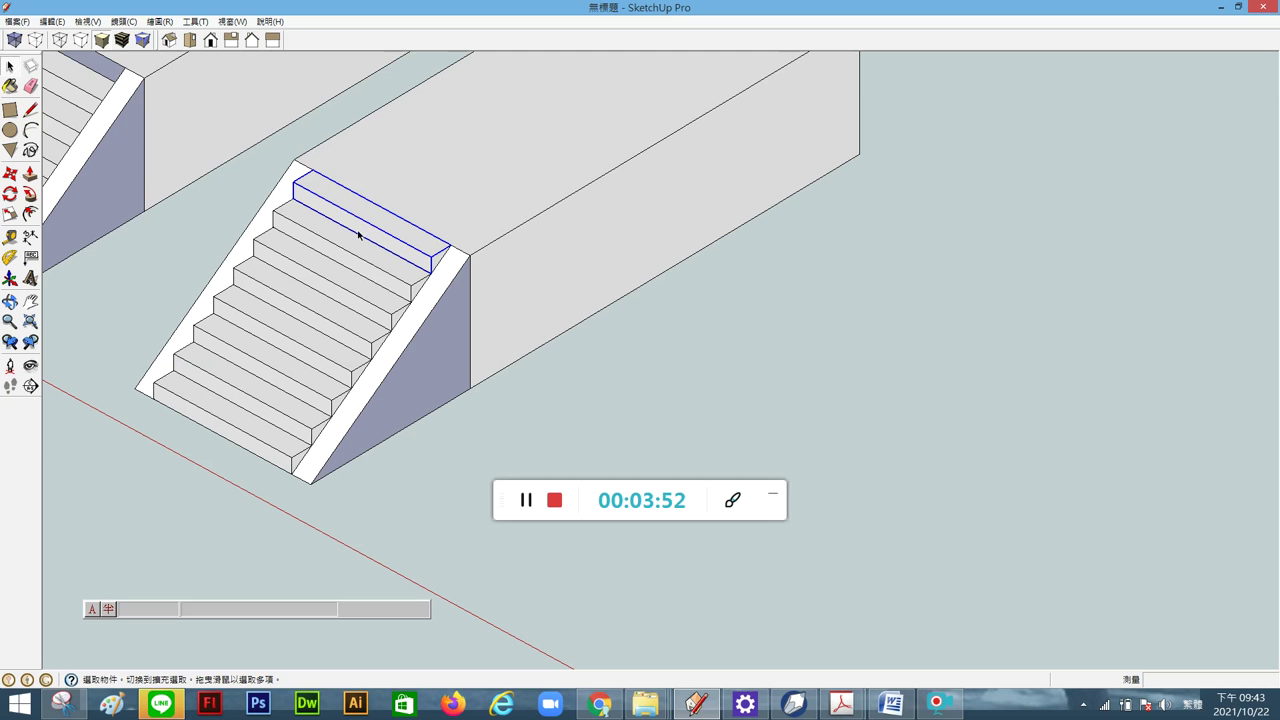
{"action": "left_click", "coordinate": [329, 263], "text": "shift"}
{"action": "left_click", "coordinate": [302, 282], "text": "shift"}
{"action": "left_click", "coordinate": [284, 303], "text": "shift"}
{"action": "left_click", "coordinate": [266, 324], "text": "shift"}
{"action": "left_click", "coordinate": [240, 350], "text": "shift"}
{"action": "left_click", "coordinate": [213, 376], "text": "shift"}
{"action": "left_click", "coordinate": [182, 402], "text": "shift"}
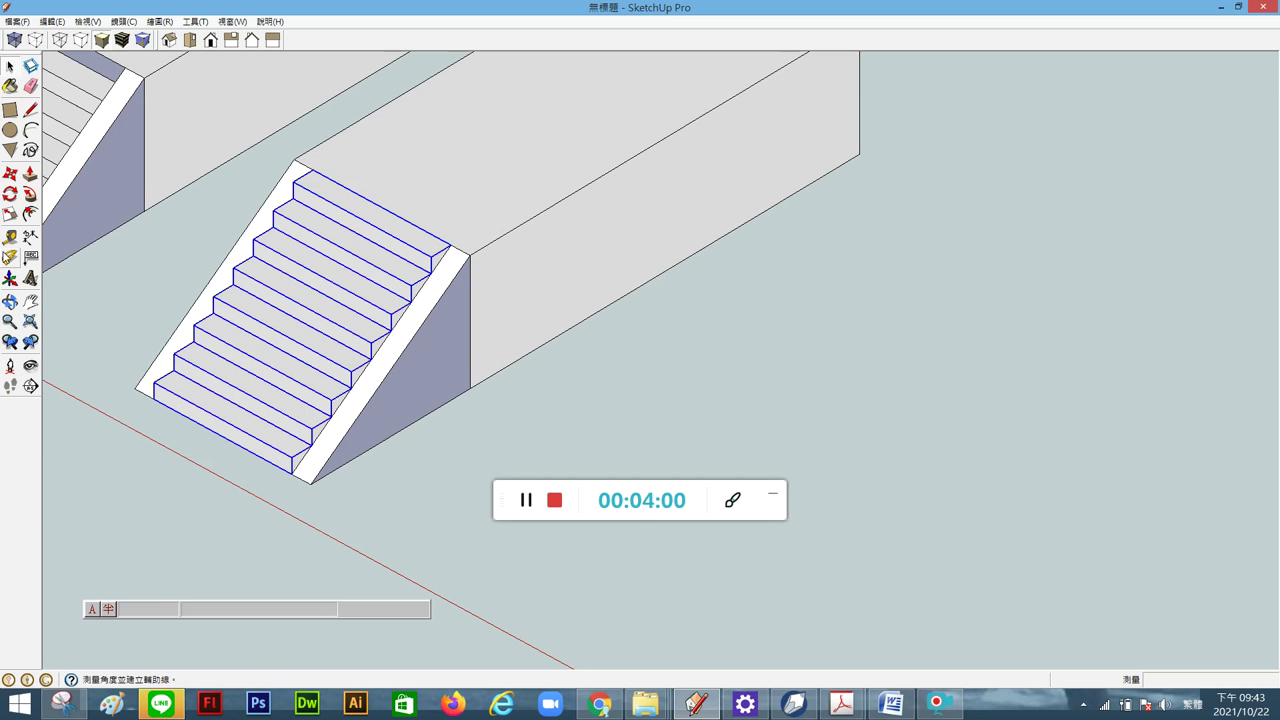
Dimension the 2 13/64 gap between the bottom stair corner and the ramp's bottom-left edge
{"action": "left_click", "coordinate": [30, 237]}
{"action": "left_click", "coordinate": [154, 383]}
{"action": "left_click", "coordinate": [173, 370]}
{"action": "left_click", "coordinate": [144, 352]}
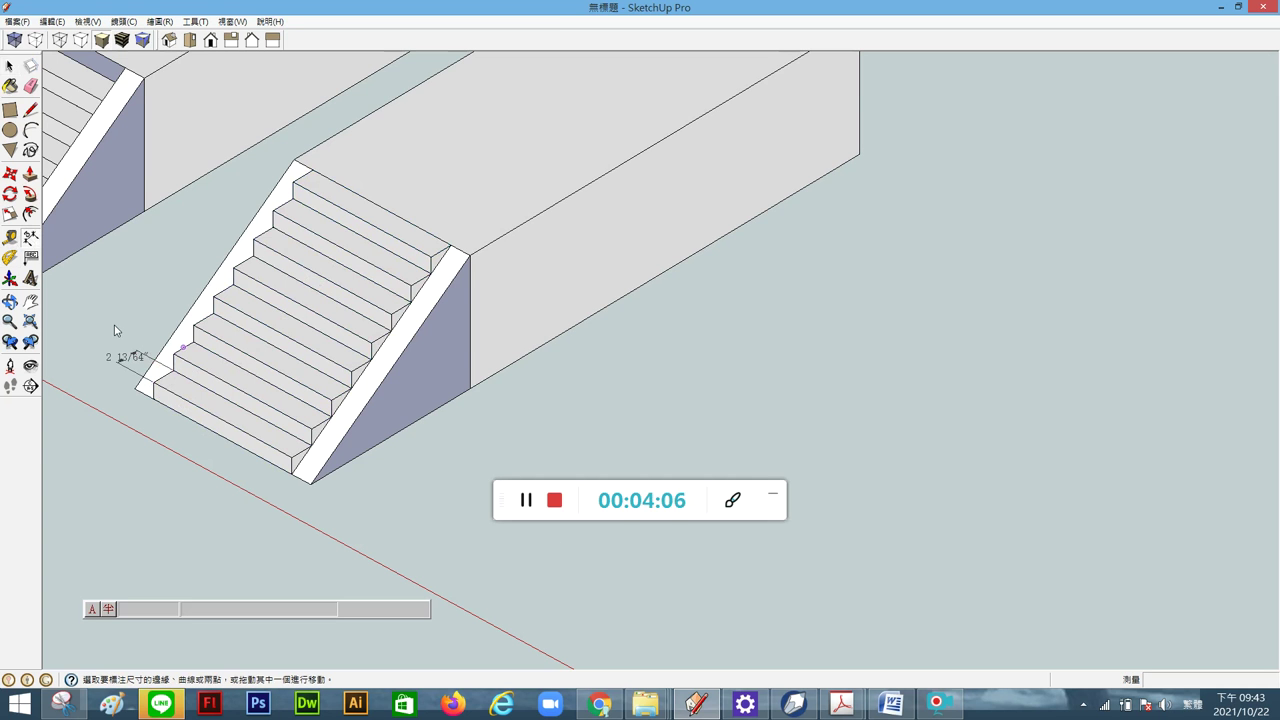
Delete the 2 13/64 gap dimension after briefly opening its text for editing
{"action": "left_click", "coordinate": [116, 355]}
{"action": "double_click", "coordinate": [118, 357]}
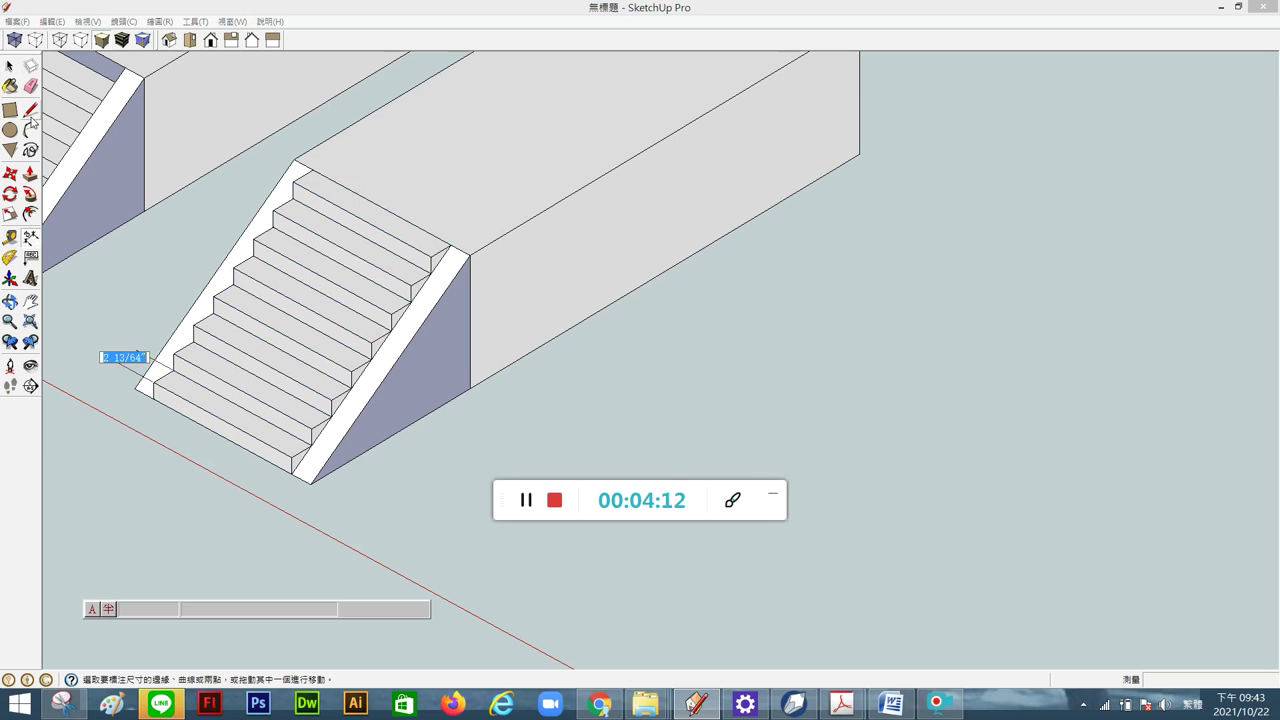
{"action": "left_click", "coordinate": [131, 287]}
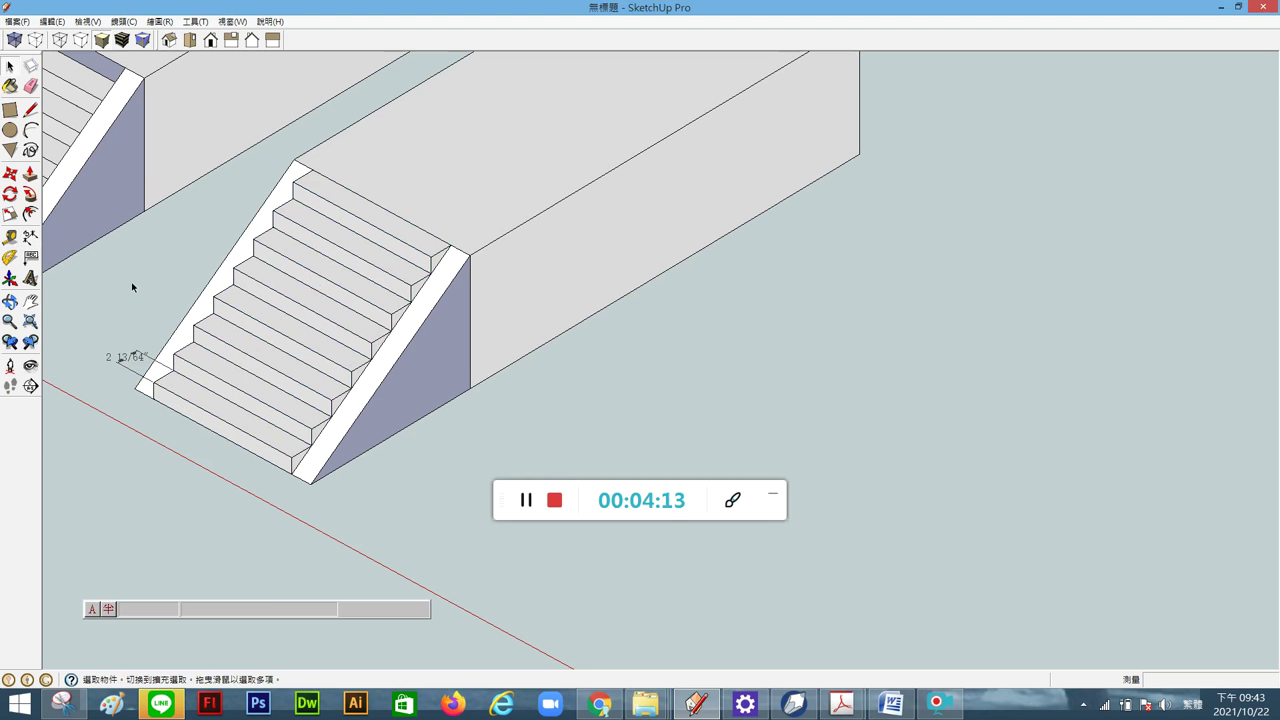
{"action": "left_click", "coordinate": [143, 358]}
{"action": "key", "text": "Delete"}
Draw a trial dimension along the stair's bottom corner, then undo it
{"action": "left_click", "coordinate": [30, 236]}
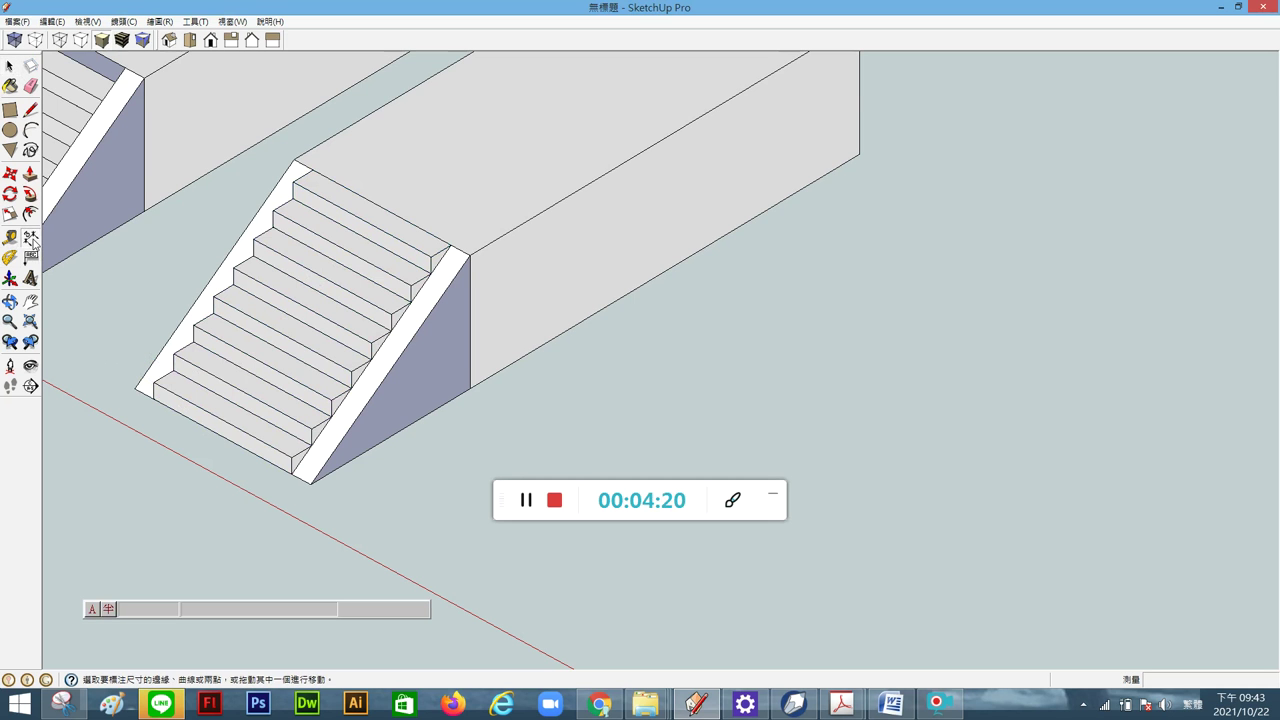
{"action": "left_click", "coordinate": [152, 382]}
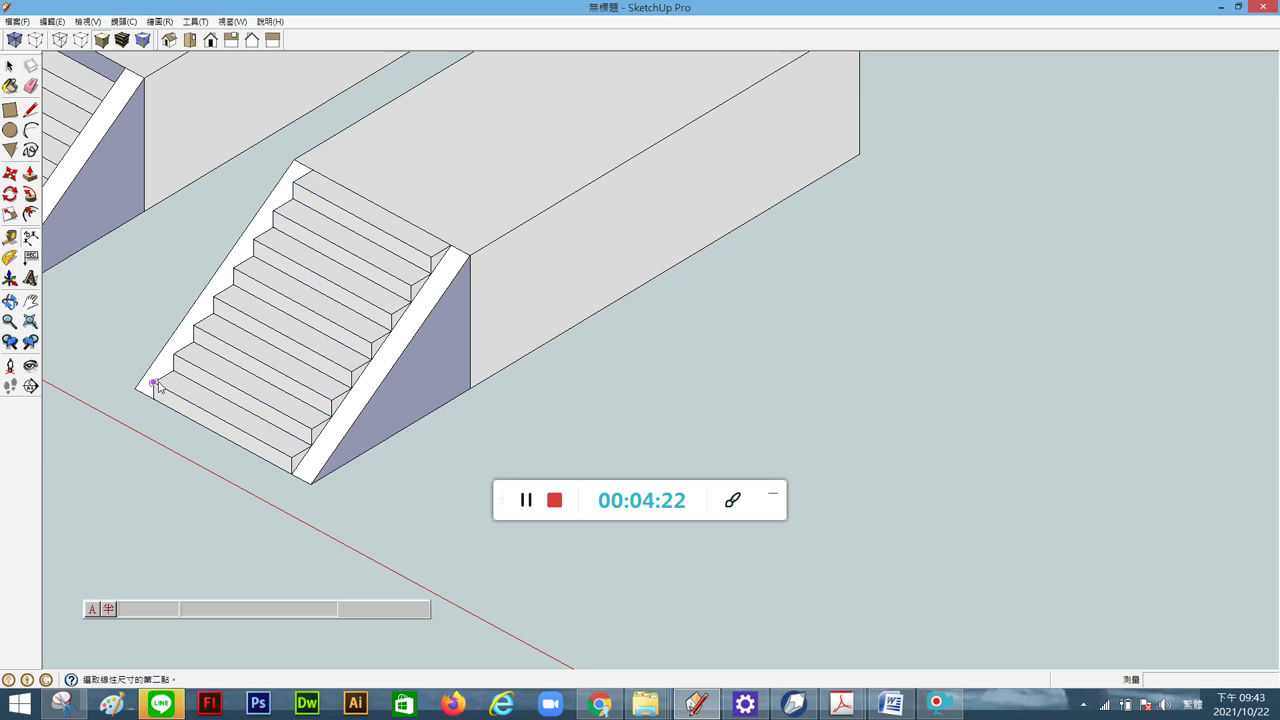
{"action": "left_click", "coordinate": [174, 372]}
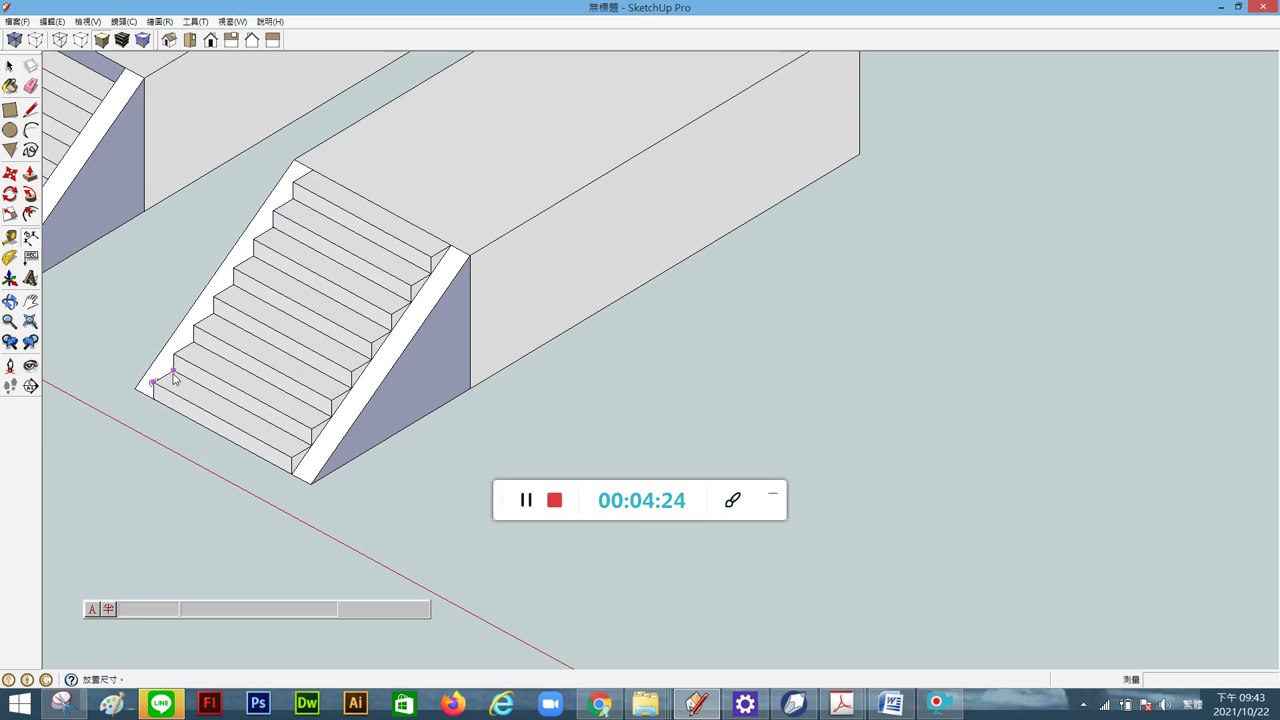
{"action": "left_click", "coordinate": [130, 330]}
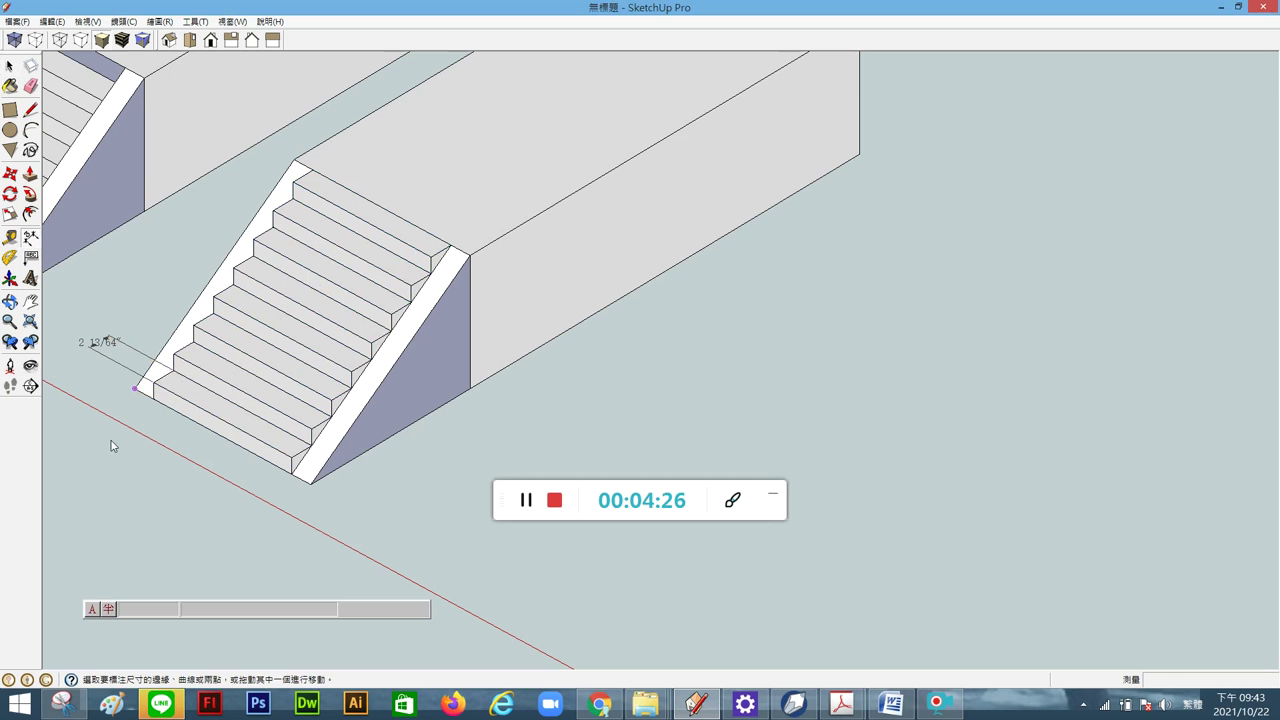
{"action": "key", "text": "ctrl+z"}
{"action": "left_click", "coordinate": [12, 66]}
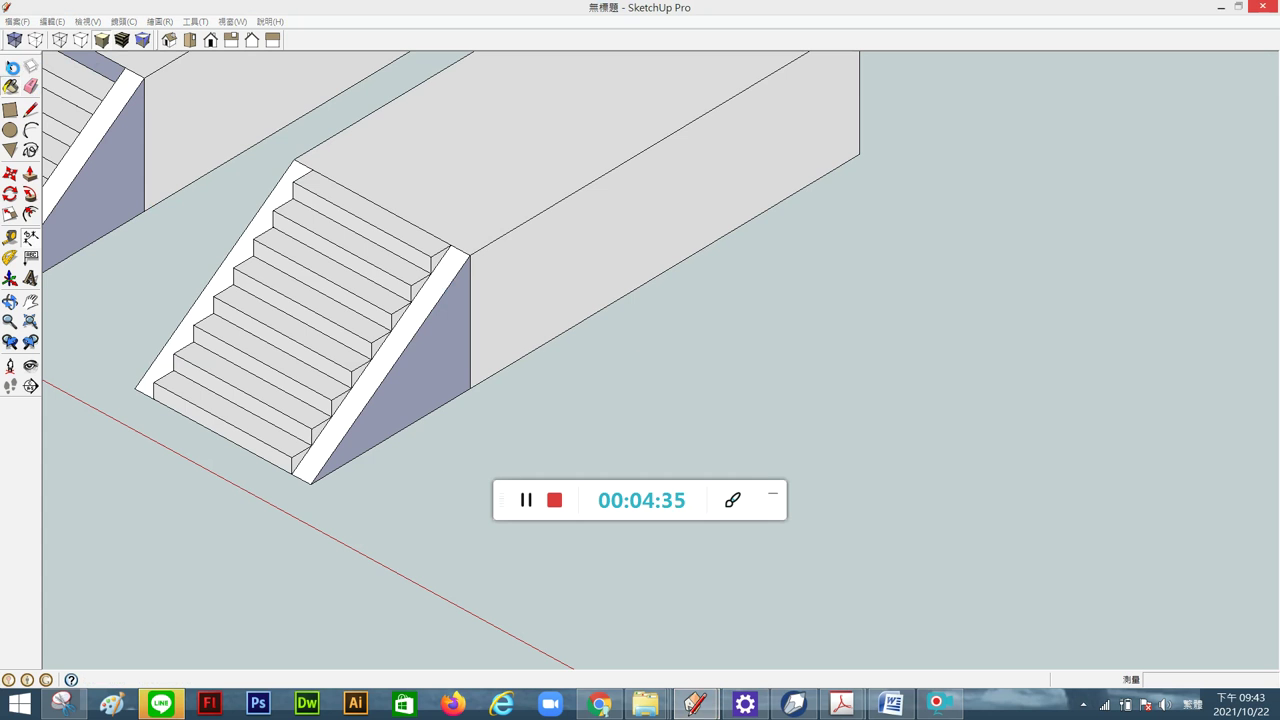
Select all eight step components of the new staircase, top step to bottom, for moving
{"action": "left_click", "coordinate": [14, 83]}
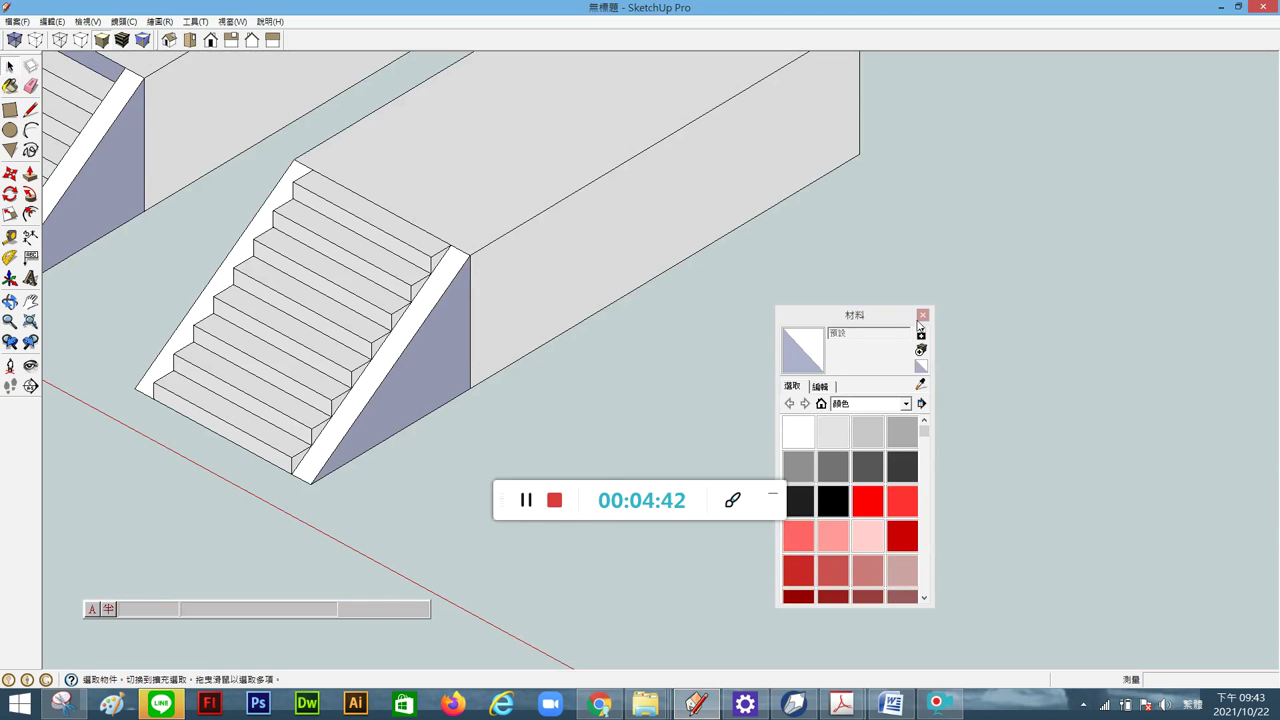
{"action": "left_click", "coordinate": [922, 315]}
{"action": "left_click", "coordinate": [389, 237]}
{"action": "left_click", "coordinate": [345, 270], "text": "shift"}
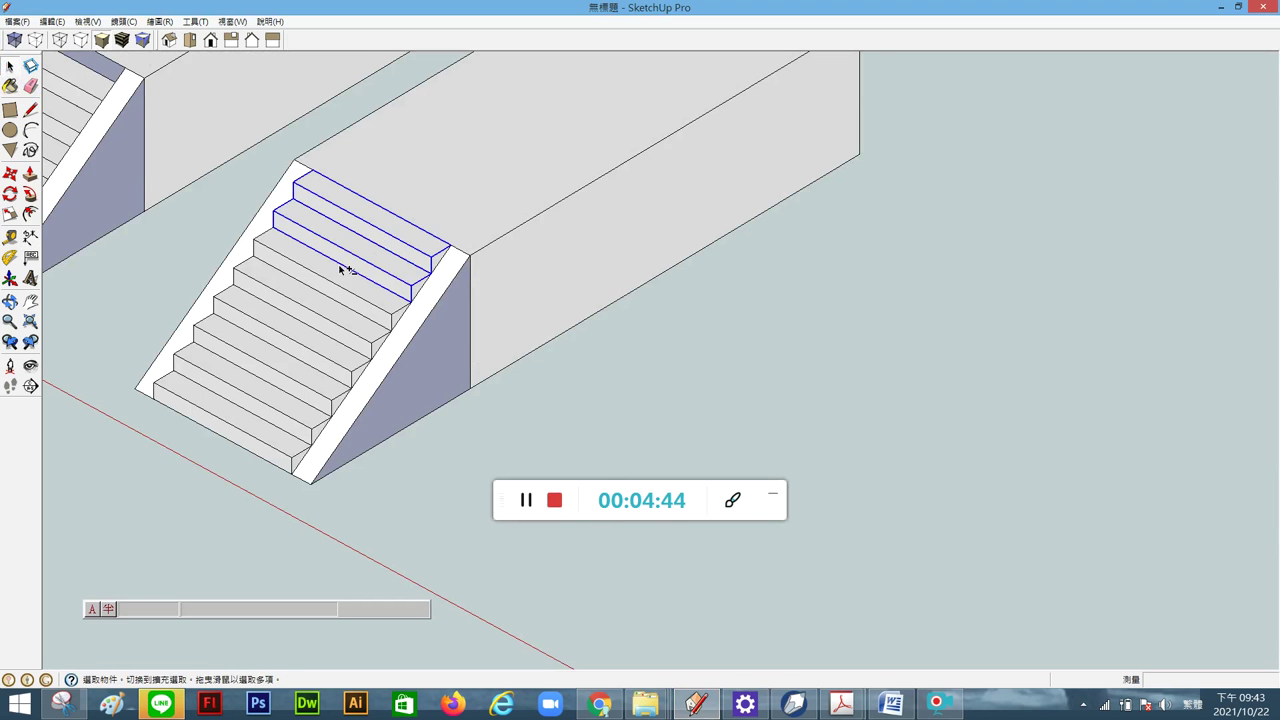
{"action": "left_click", "coordinate": [325, 281], "text": "shift"}
{"action": "left_click", "coordinate": [298, 302], "text": "shift"}
{"action": "left_click", "coordinate": [262, 326], "text": "shift"}
{"action": "left_click", "coordinate": [222, 356], "text": "shift"}
{"action": "left_click", "coordinate": [206, 367], "text": "shift"}
{"action": "left_click", "coordinate": [184, 392], "text": "shift"}
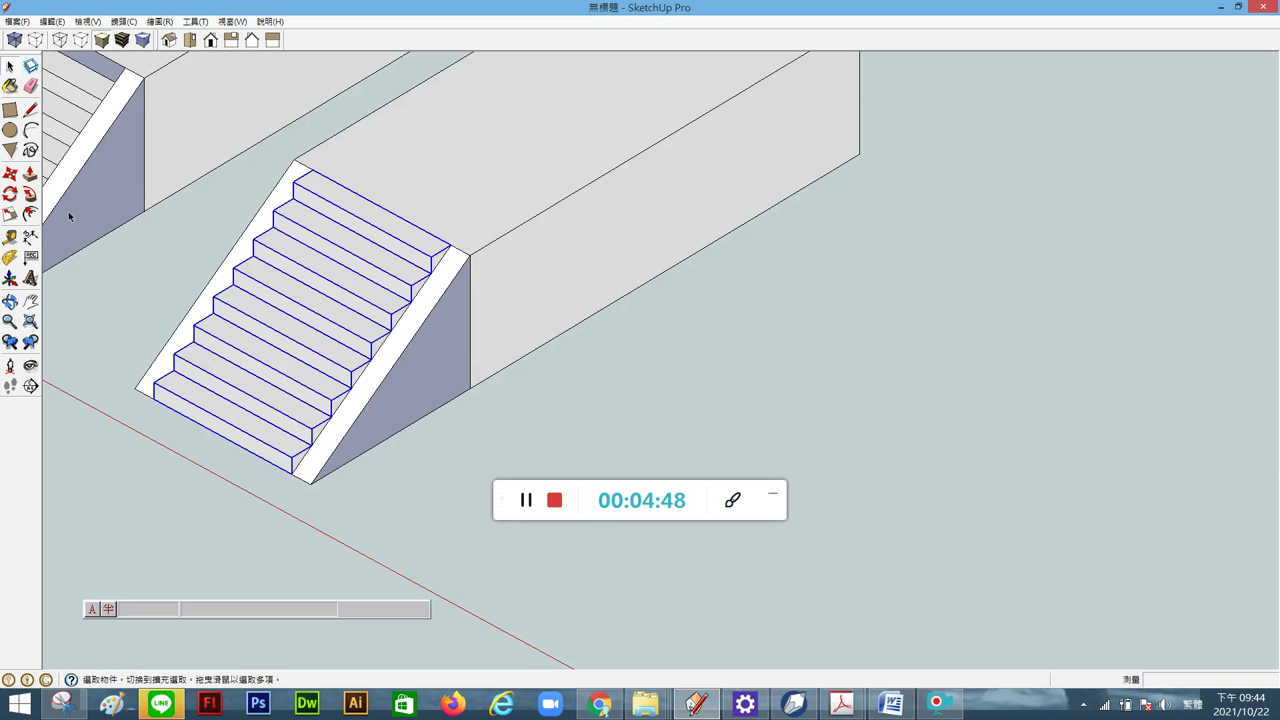
{"action": "left_click", "coordinate": [8, 174]}
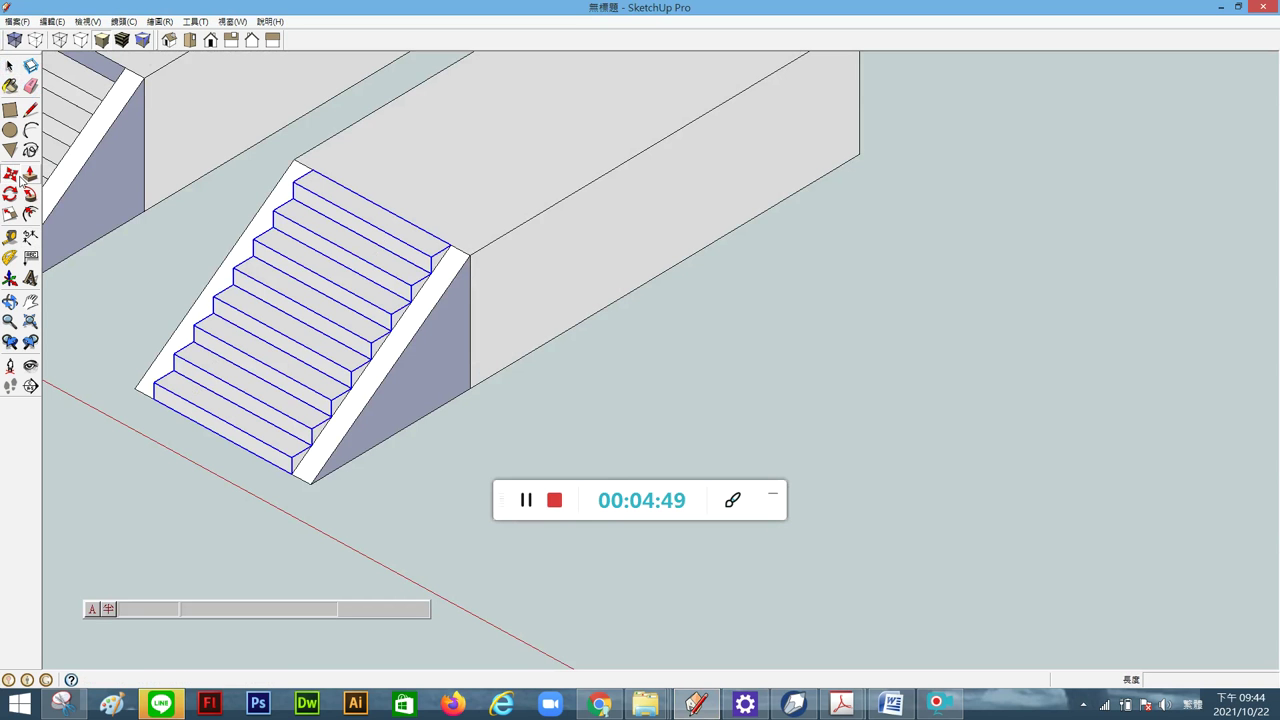
Move the staircase about 2 13/64 up the slope between the ramp's side walls
{"action": "left_click", "coordinate": [367, 221]}
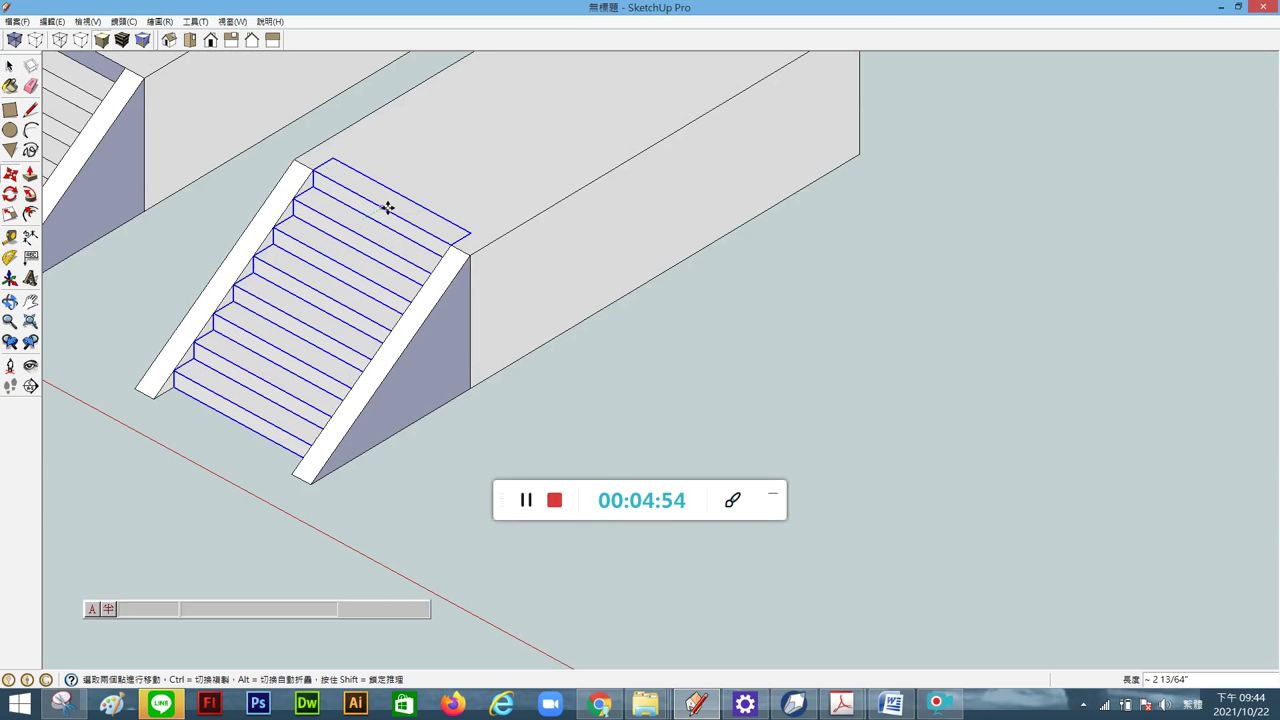
{"action": "scroll", "coordinate": [383, 211], "scroll_direction": "up", "scroll_amount": 1}
{"action": "scroll", "coordinate": [383, 211], "scroll_direction": "up", "scroll_amount": 1}
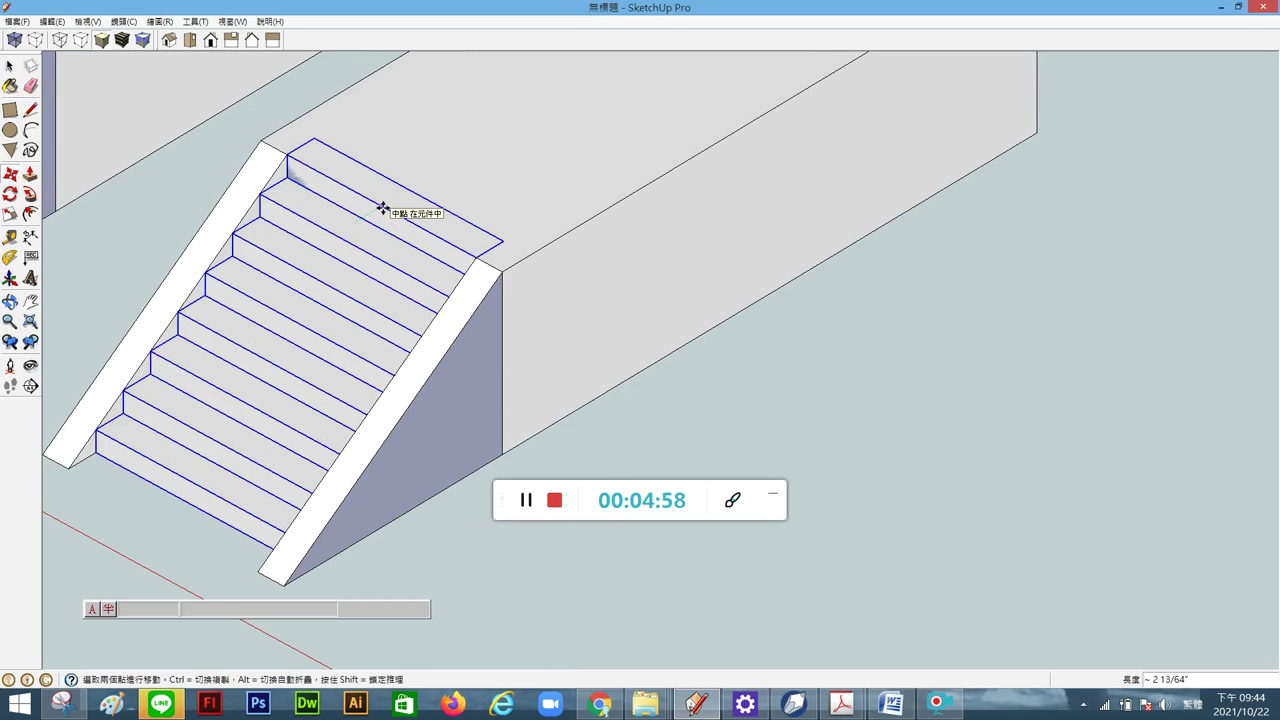
{"action": "left_click", "coordinate": [382, 207]}
{"action": "scroll", "coordinate": [480, 265], "scroll_direction": "down", "scroll_amount": 1}
{"action": "scroll", "coordinate": [495, 270], "scroll_direction": "down", "scroll_amount": 1}
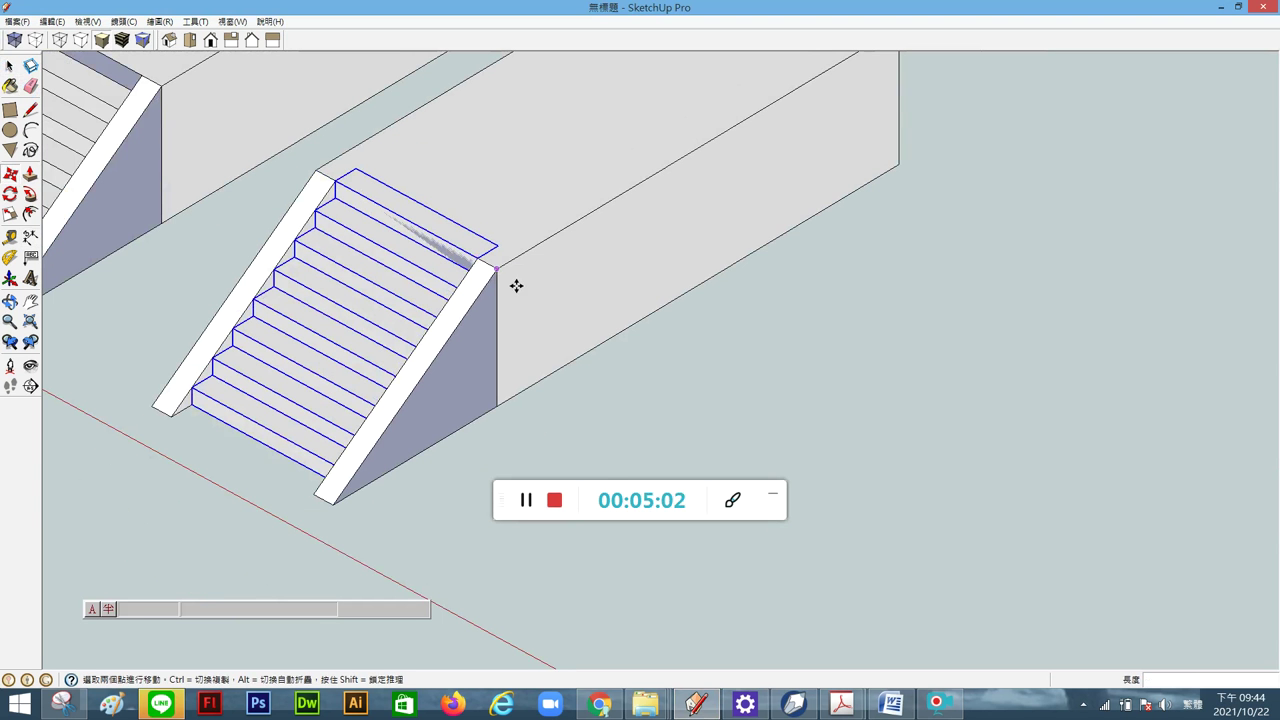
Deselect the steps, orbit to the stair top, and select the leftover face
{"action": "left_click", "coordinate": [10, 65]}
{"action": "left_click", "coordinate": [190, 300]}
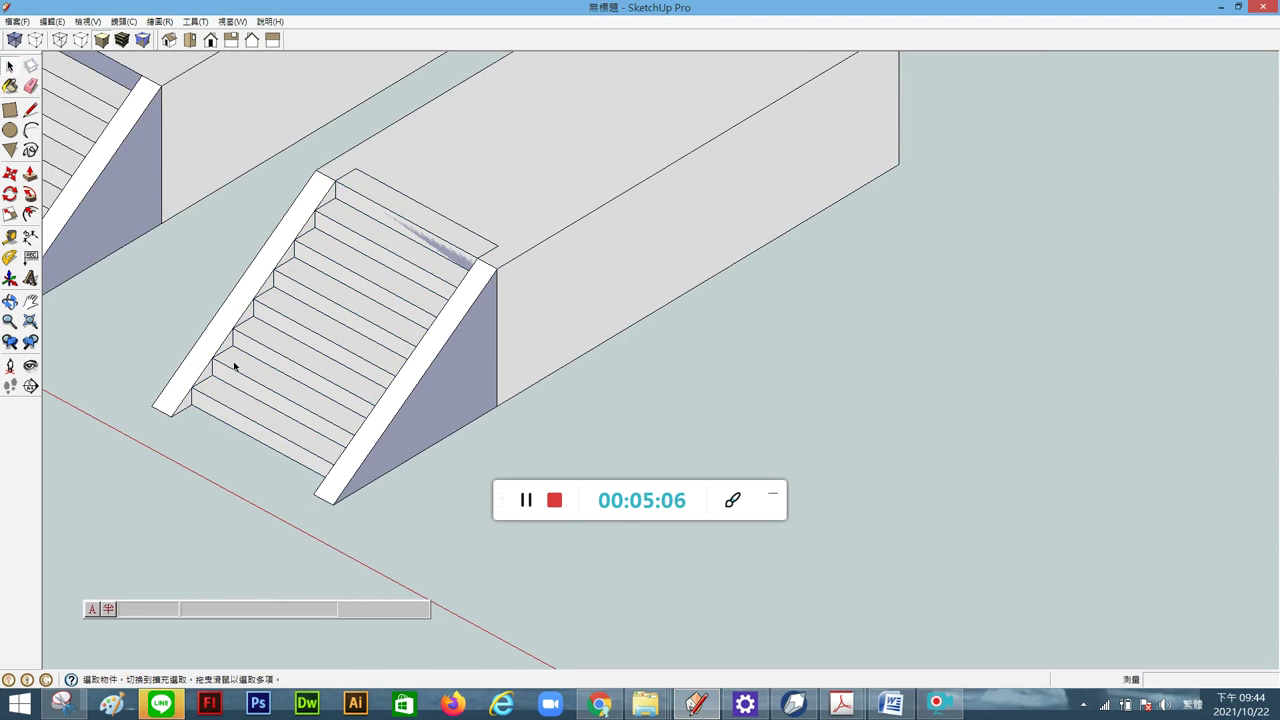
{"action": "scroll", "coordinate": [260, 350], "scroll_direction": "up", "scroll_amount": 2}
{"action": "mouse_move", "coordinate": [246, 363]}
{"action": "middle_mouse_down"}
{"action": "mouse_move", "coordinate": [126, 277]}
{"action": "mouse_move", "coordinate": [240, 362]}
{"action": "mouse_move", "coordinate": [252, 352]}
{"action": "middle_mouse_up"}
{"action": "left_click", "coordinate": [503, 168]}
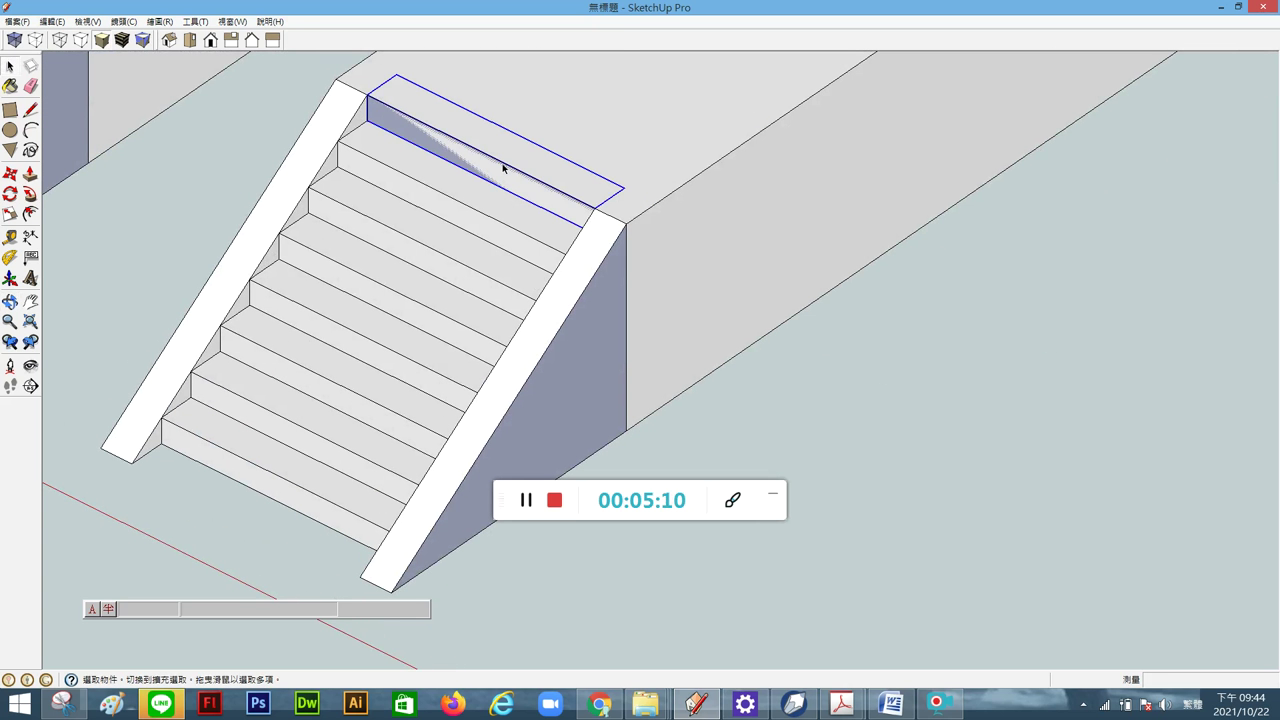
Remove the protruding top piece and zoom out to show both stair entrances
{"action": "key", "text": "Escape"}
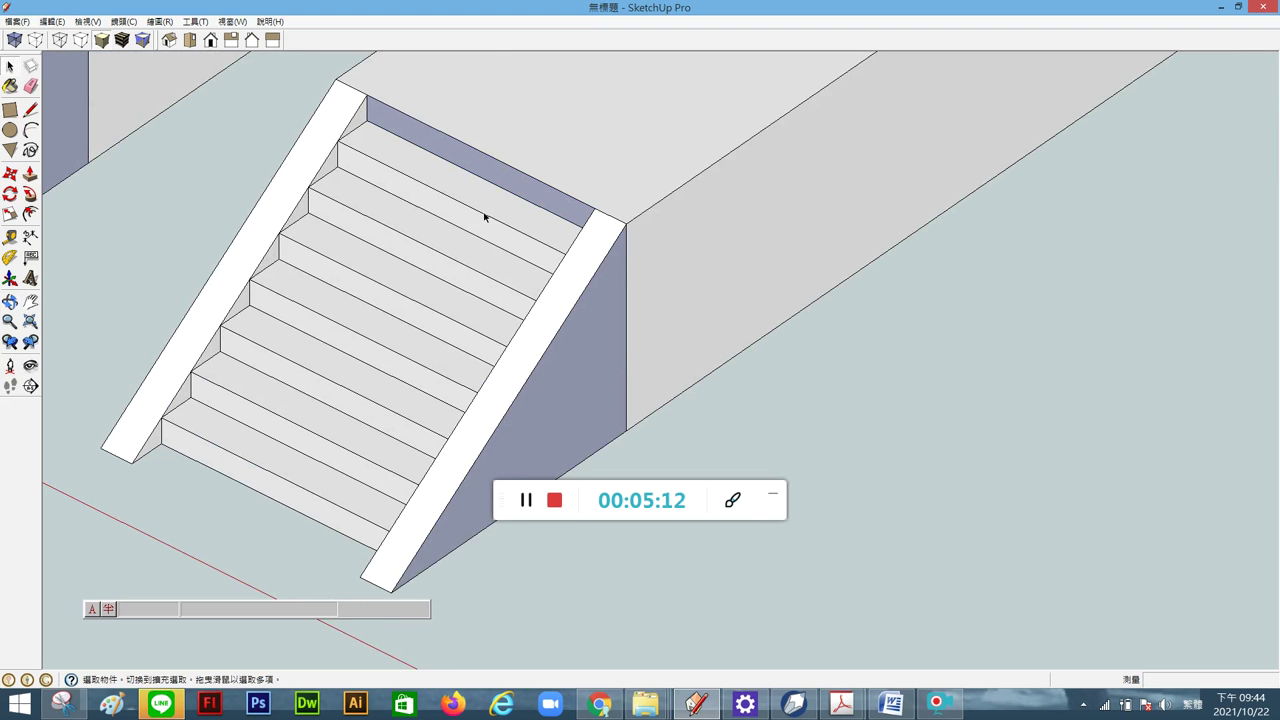
{"action": "scroll", "coordinate": [498, 276], "scroll_direction": "down", "scroll_amount": 3}
{"action": "mouse_move", "coordinate": [494, 265]}
{"action": "middle_mouse_down"}
{"action": "mouse_move", "coordinate": [998, 203]}
{"action": "mouse_move", "coordinate": [526, 397]}
{"action": "middle_mouse_up"}
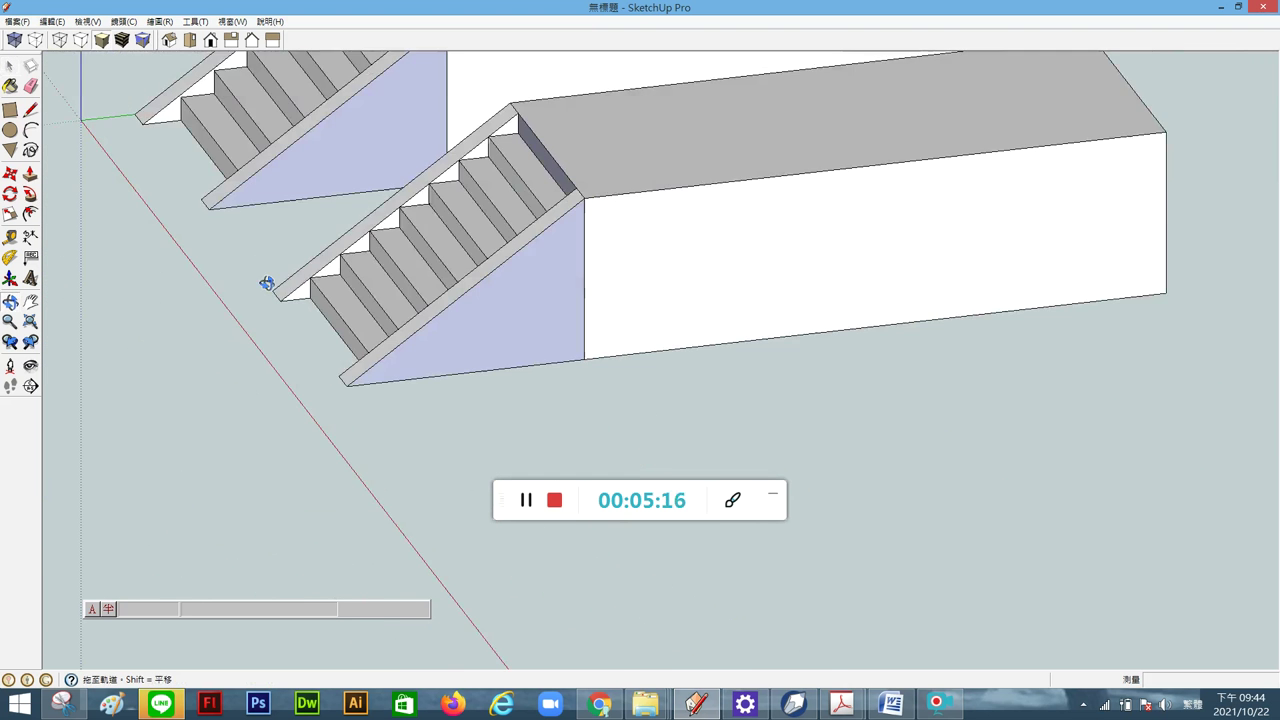